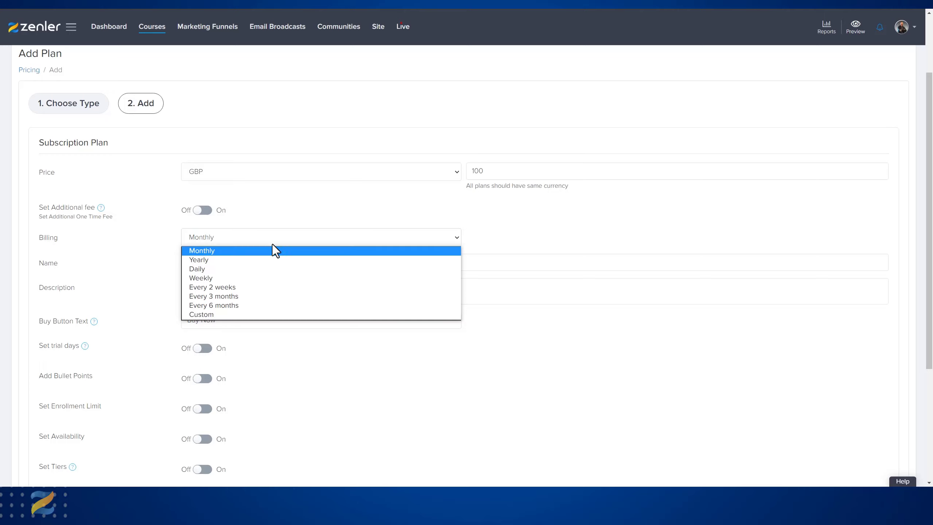
Keep monthly billing, name the subscription plan OUR SUBSCRIPTION, save it, and check its pricing card on the course sales page
click(280, 211)
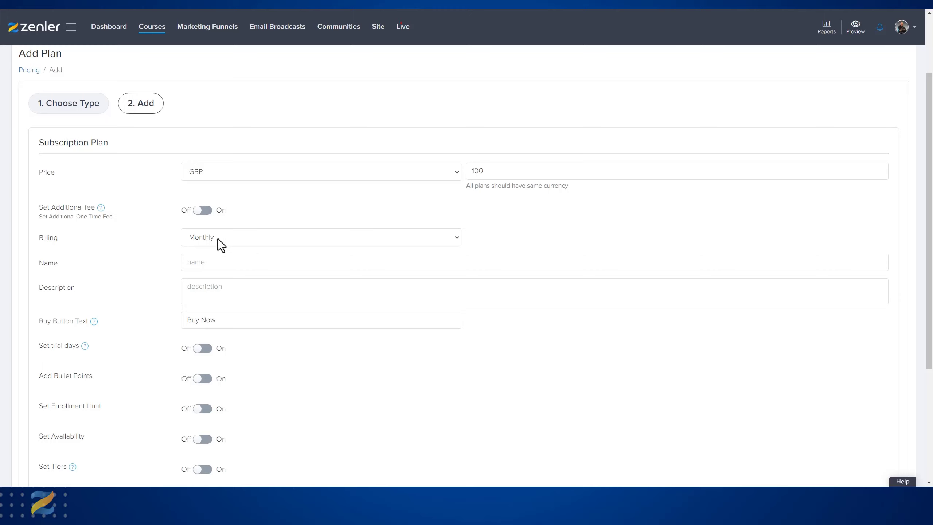
click(196, 263)
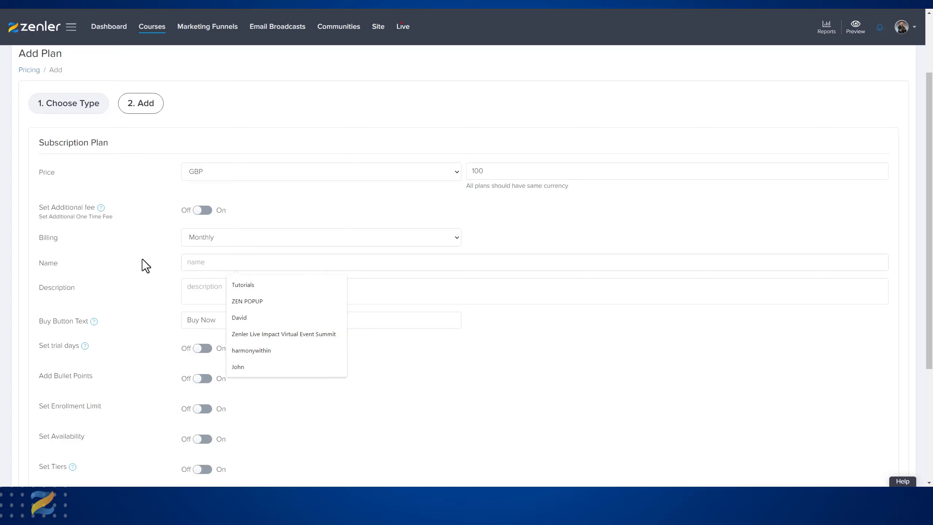
text(OUR SU)
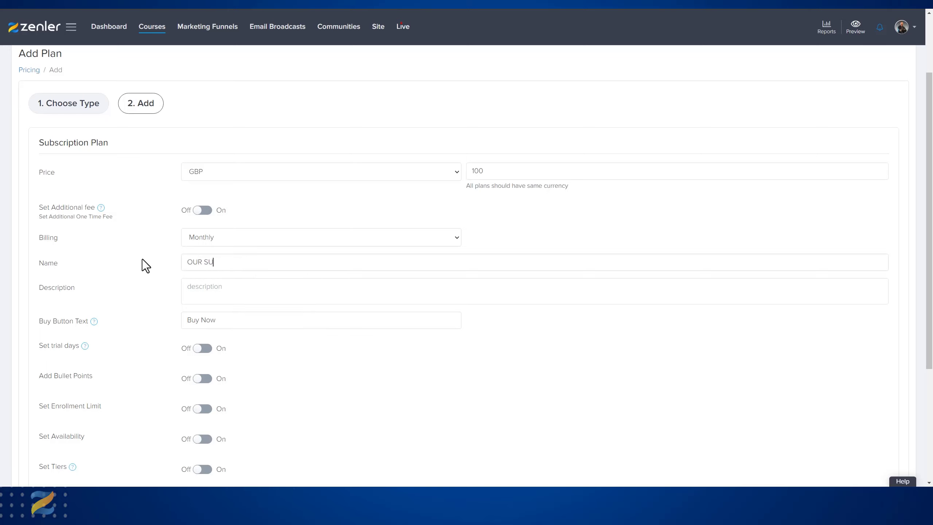
text(BSCRIPTION)
drag(262, 261, 183, 269)
click(355, 369)
scroll(600, 365, down, 5)
click(864, 441)
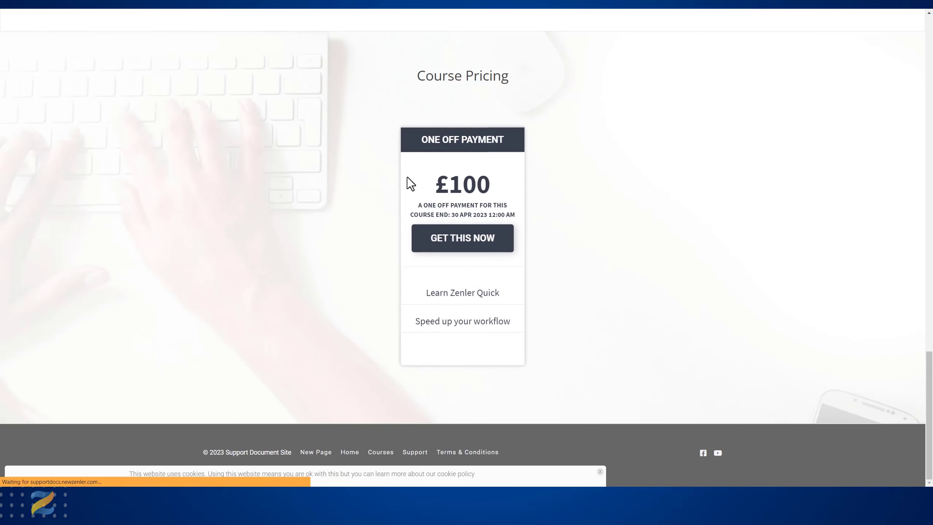
scroll(685, 202, down, 20)
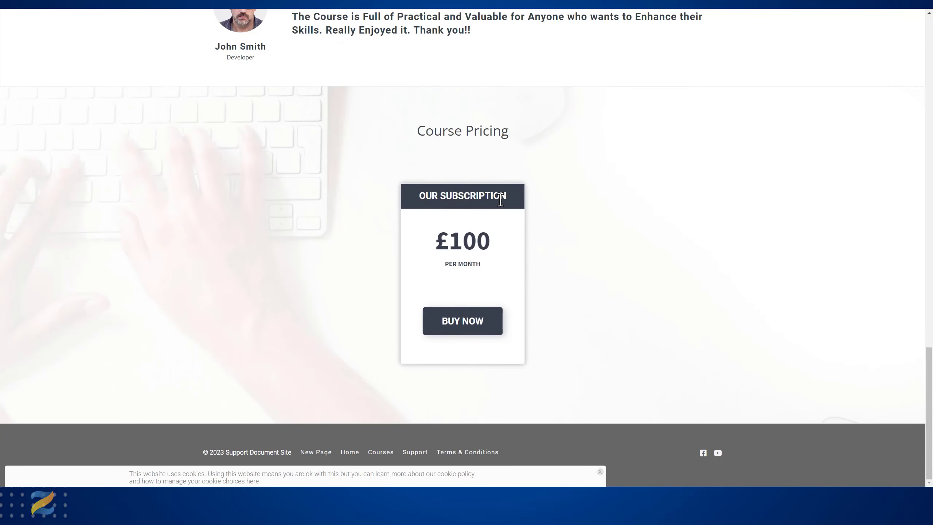
drag(446, 264, 484, 264)
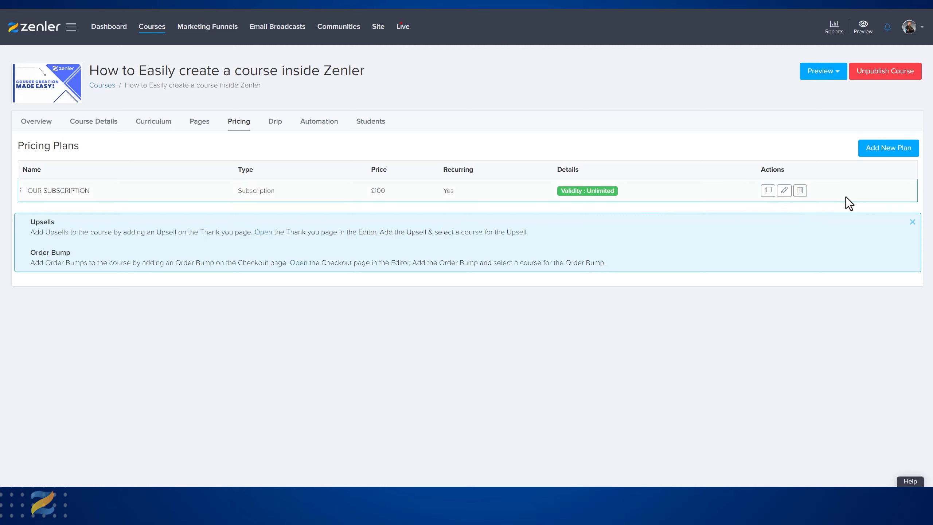
Edit the OUR SUBSCRIPTION plan to use Yearly billing and save the update
click(784, 190)
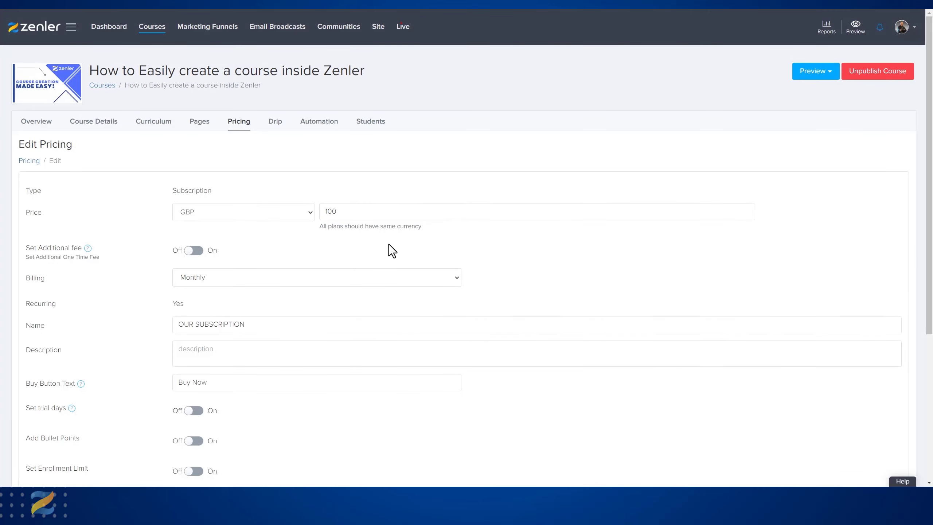
scroll(389, 244, down, 1)
click(457, 232)
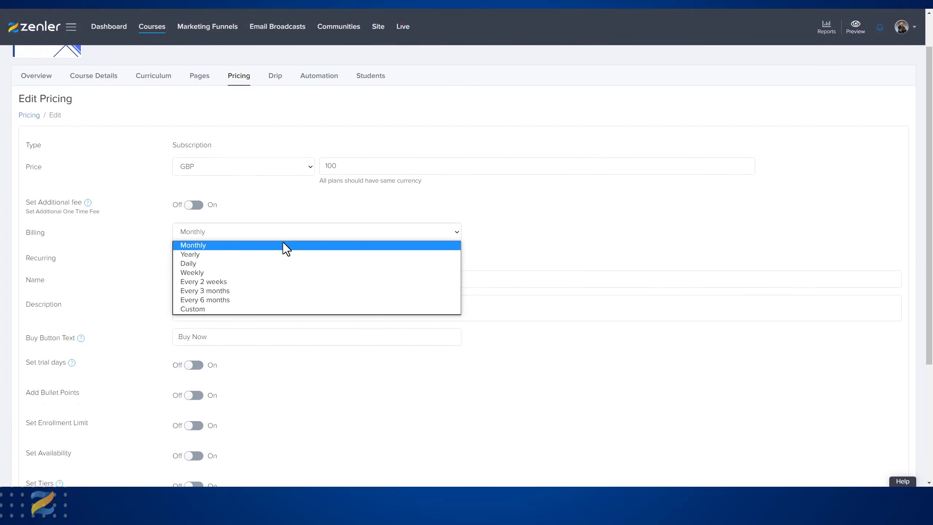
click(216, 256)
scroll(581, 289, down, 4)
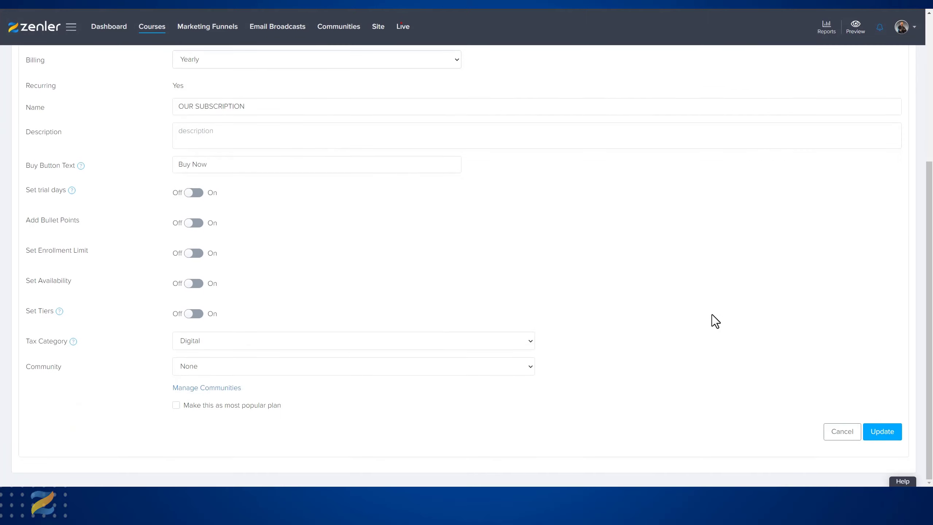
click(880, 426)
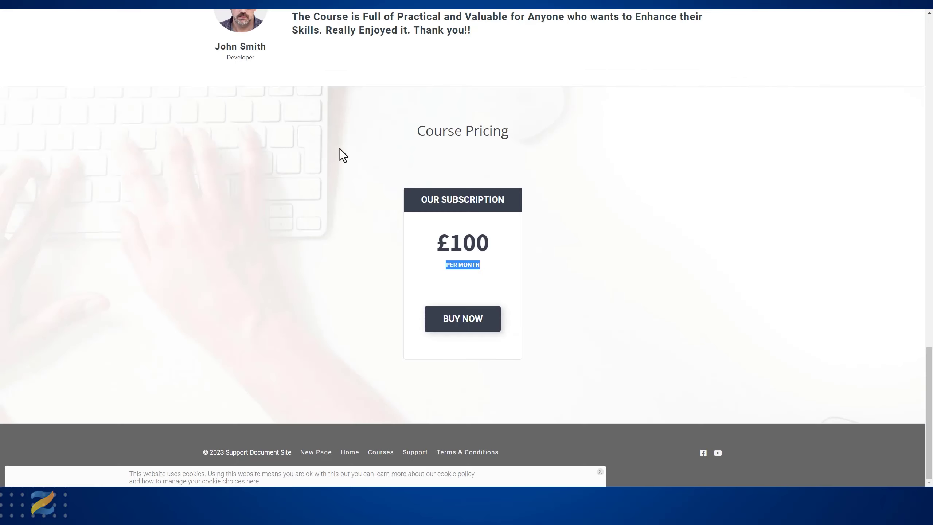
Reload the course sales page and check the billing period on the pricing card
click(451, 265)
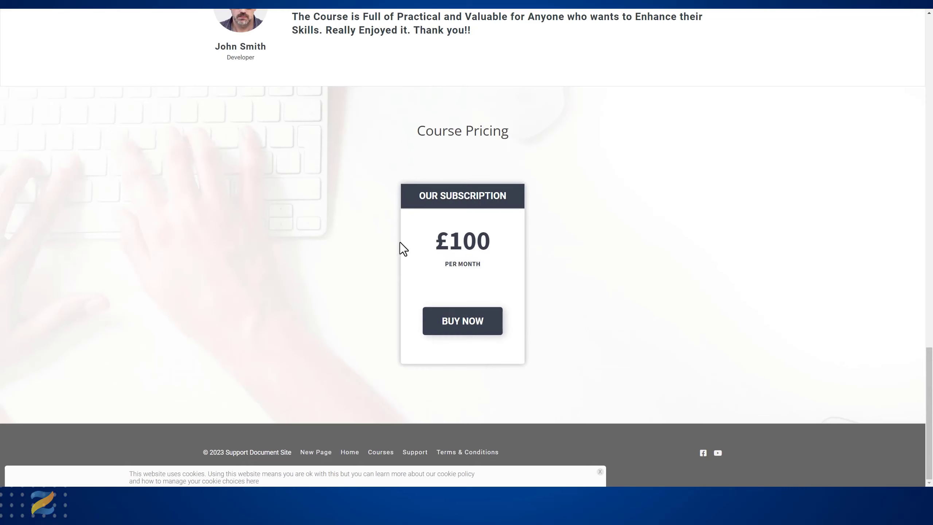
click(45, 3)
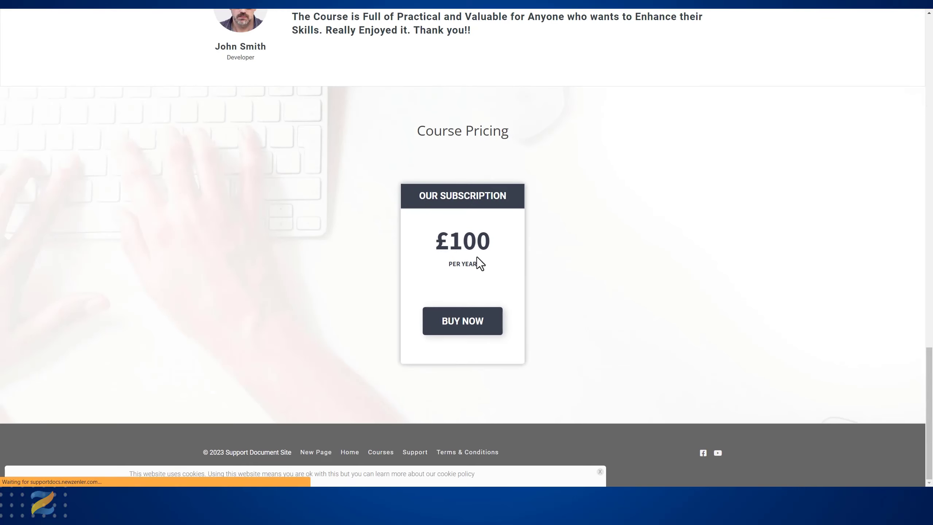
click(184, 2)
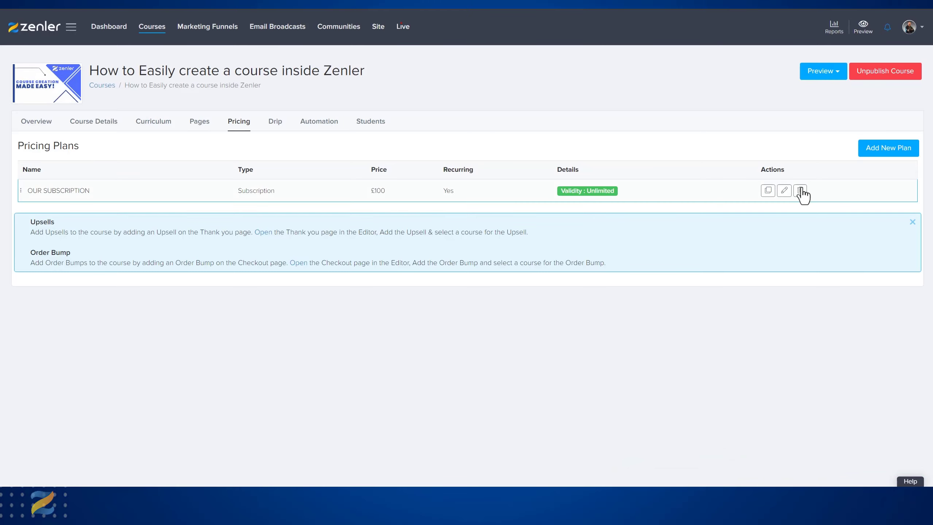
Reopen the OUR SUBSCRIPTION plan for editing and set its billing to Monthly
click(784, 190)
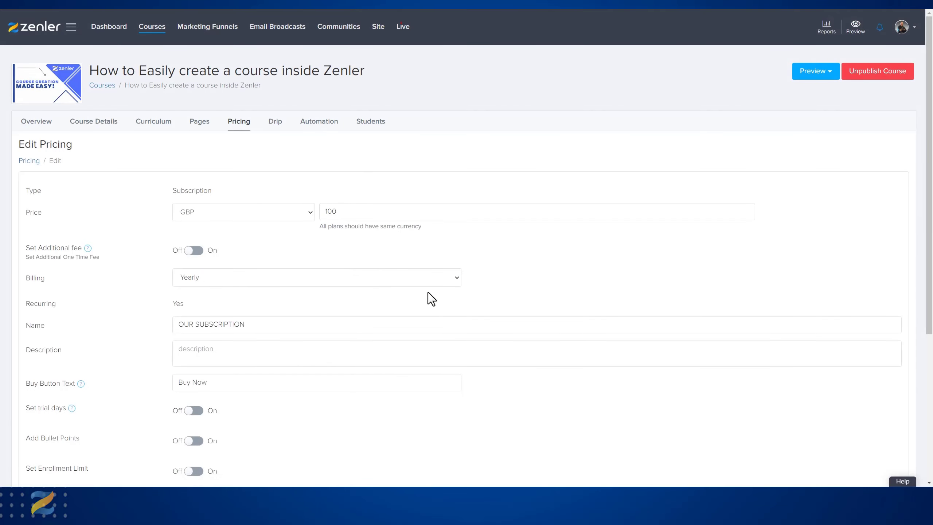
scroll(426, 294, down, 3)
click(454, 141)
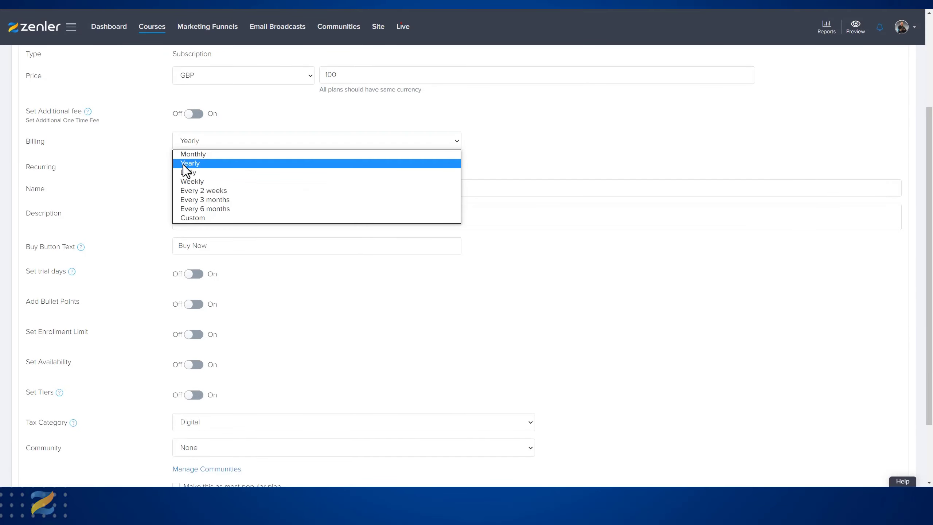
click(192, 155)
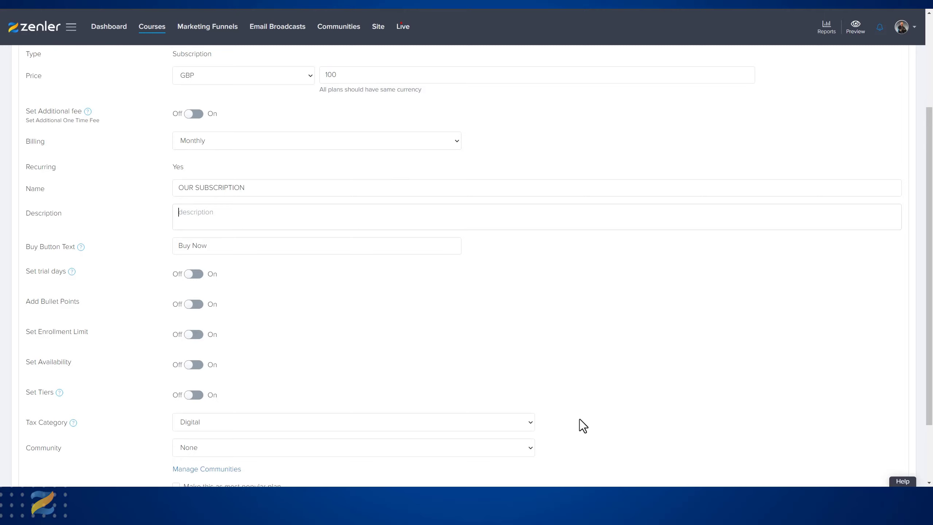
Describe the plan as "This is out Monthly membership plan", save it, and check the description on the reloaded sales page
text(This is out Montly membership plan)
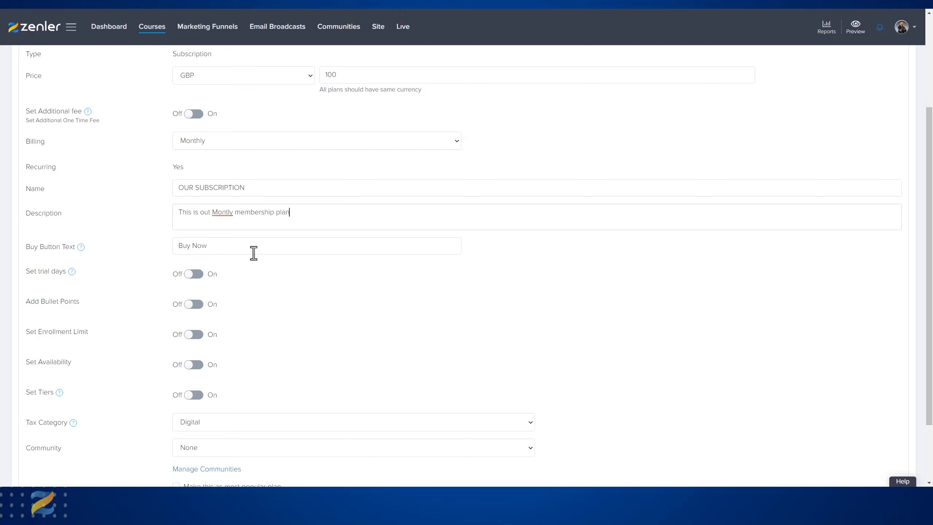
right_click(225, 211)
click(240, 220)
scroll(864, 449, down, 3)
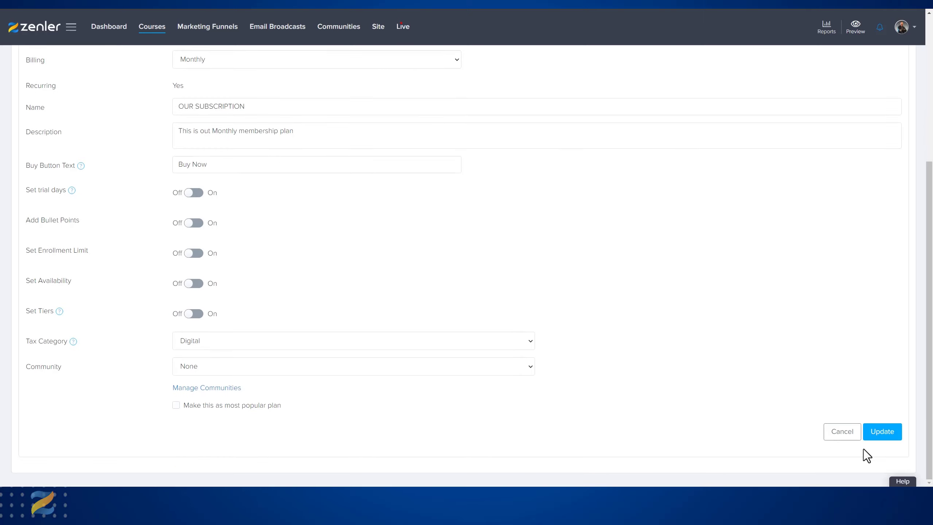
click(887, 433)
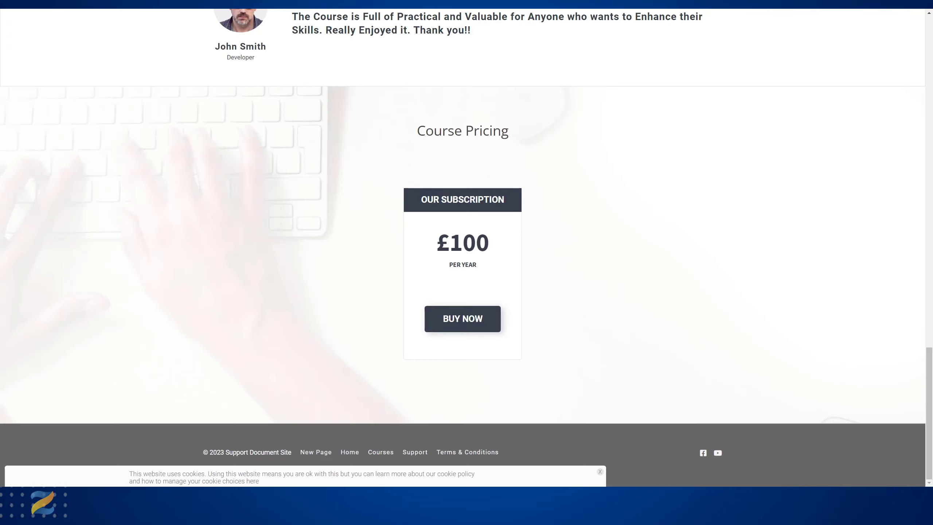
key(F5)
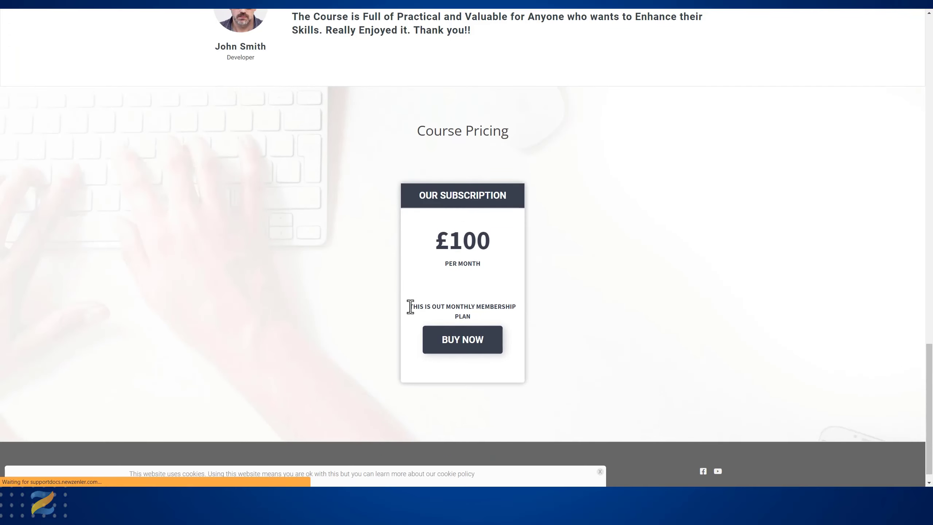
drag(412, 308, 509, 325)
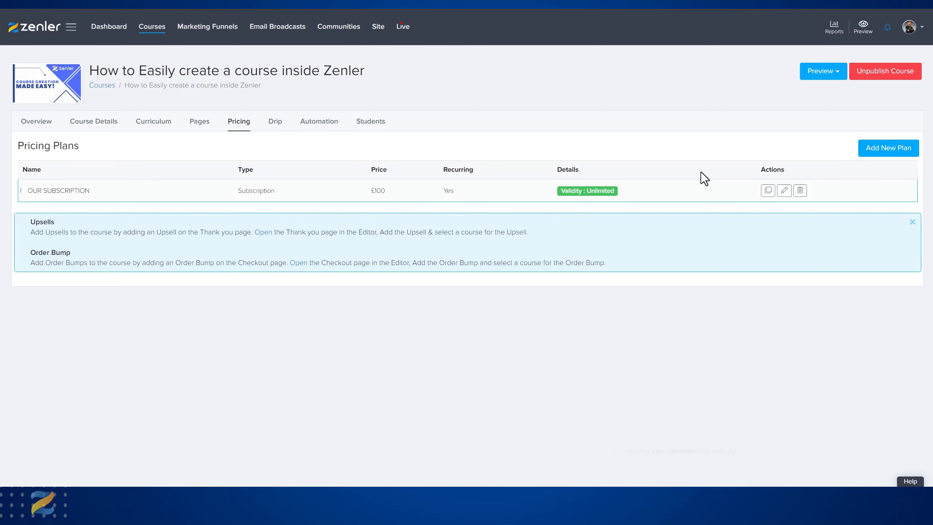
Reopen the plan and correct its description to "This is our Monthly membership plan"
click(784, 190)
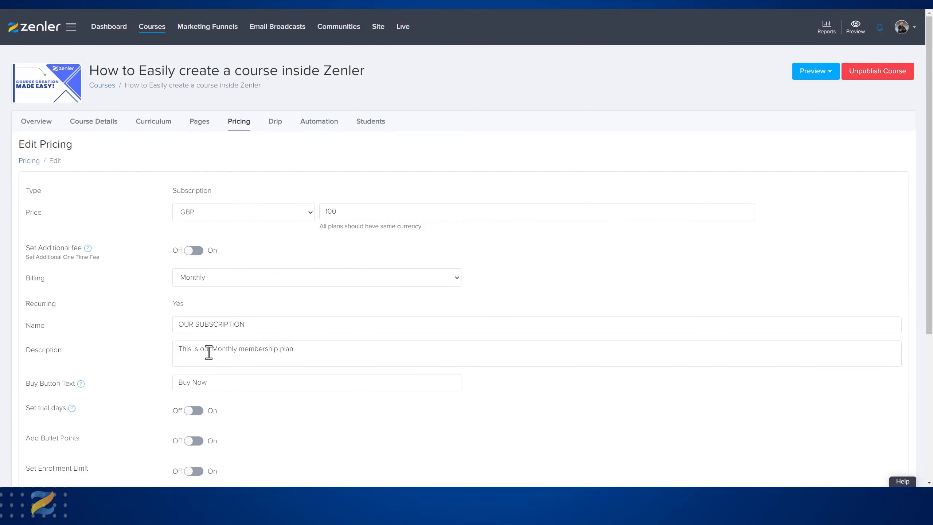
click(212, 349)
key(BackSpace)
text(r)
scroll(381, 420, down, 3)
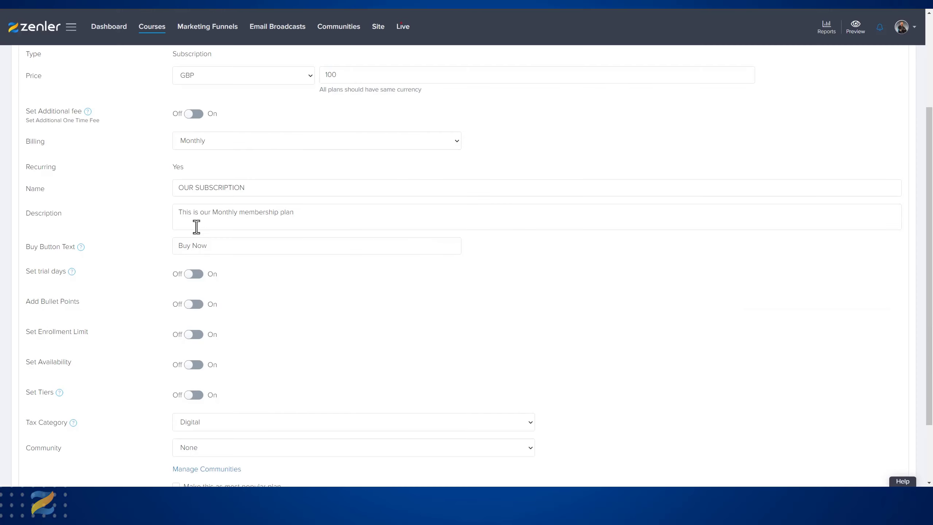
Set the buy button text to PER MONTH PAYMENT, update the plan, and check the reloaded pricing card
drag(211, 246, 147, 242)
text(PER MONTH PAYMENT)
scroll(706, 383, down, 2)
click(893, 430)
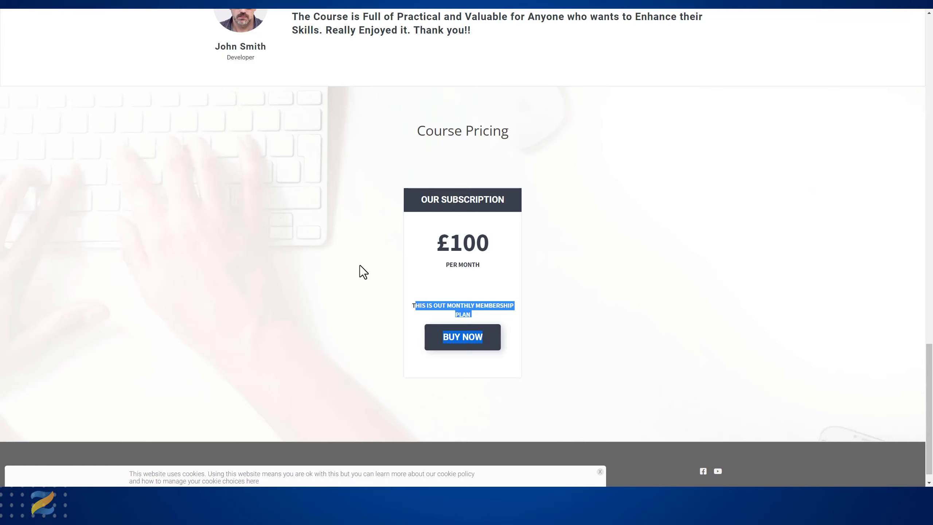
key(F5)
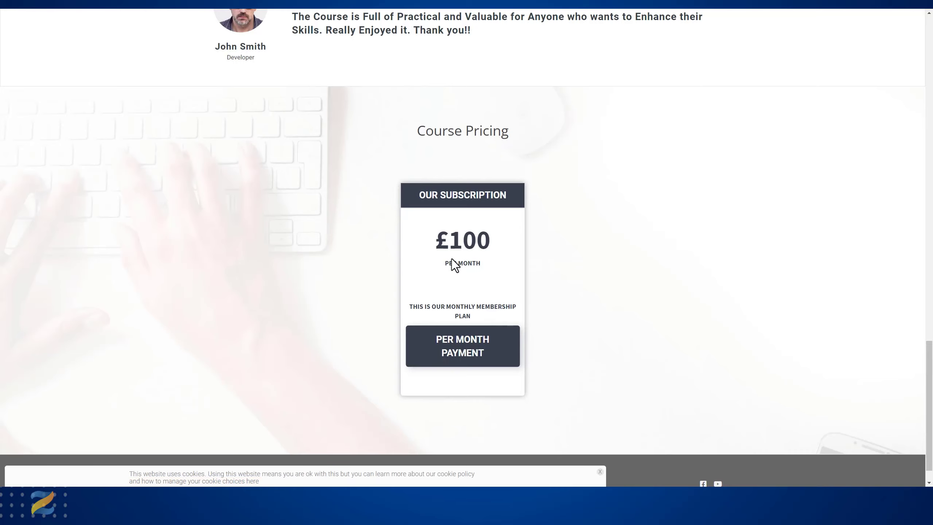
drag(448, 265, 501, 266)
click(575, 252)
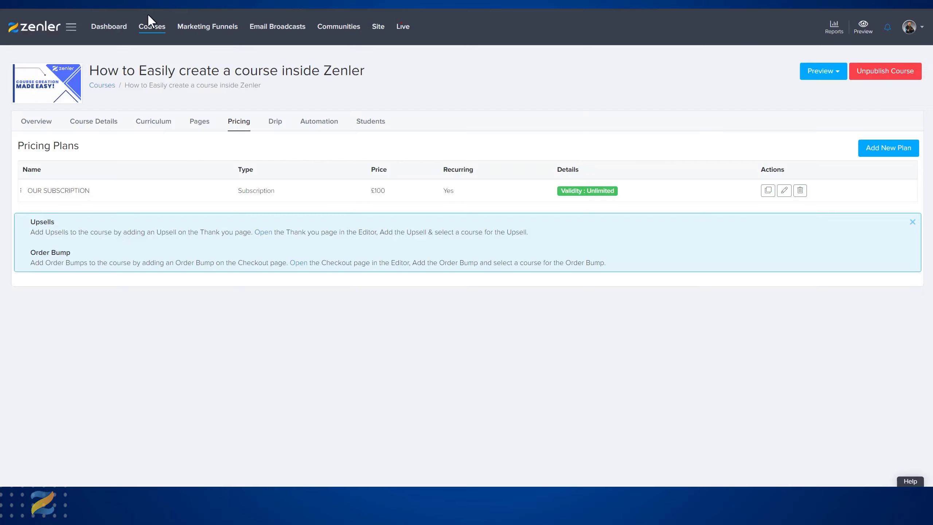
Enable trial days on the OUR SUBSCRIPTION plan, set the free trial to 30 days, and save the update
click(785, 191)
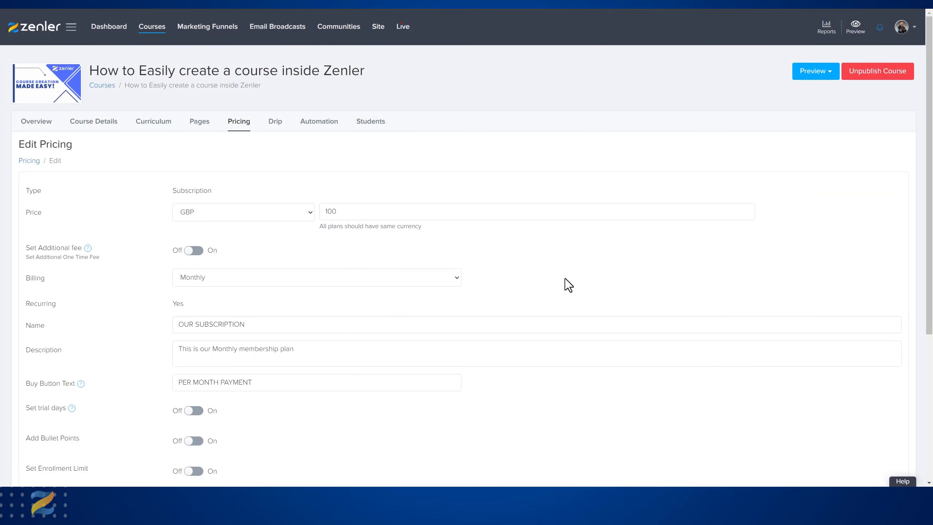
scroll(568, 278, down, 5)
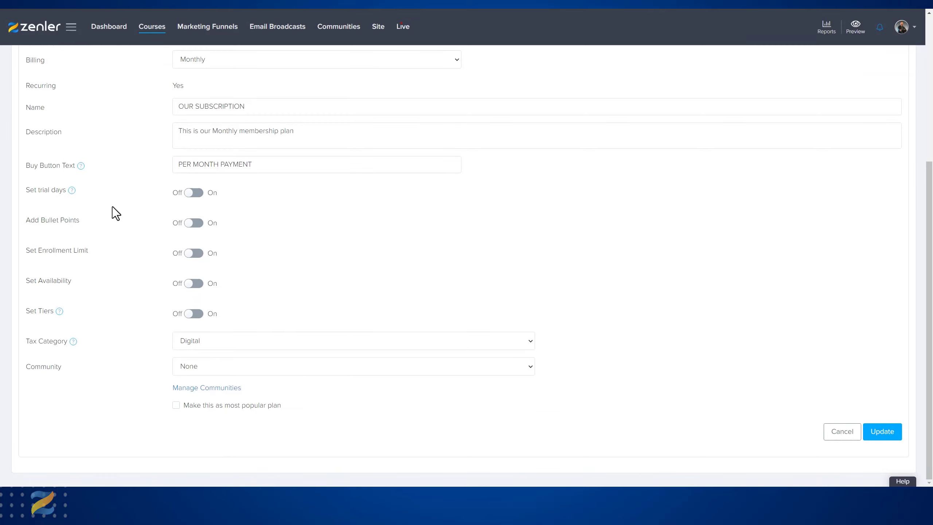
mouse_move(73, 191)
click(190, 194)
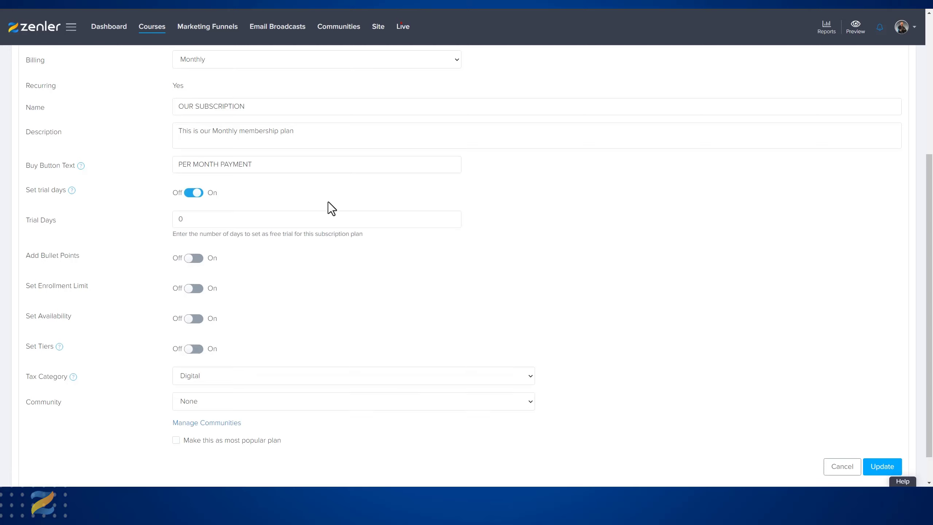
drag(198, 222, 135, 234)
text(30)
click(881, 466)
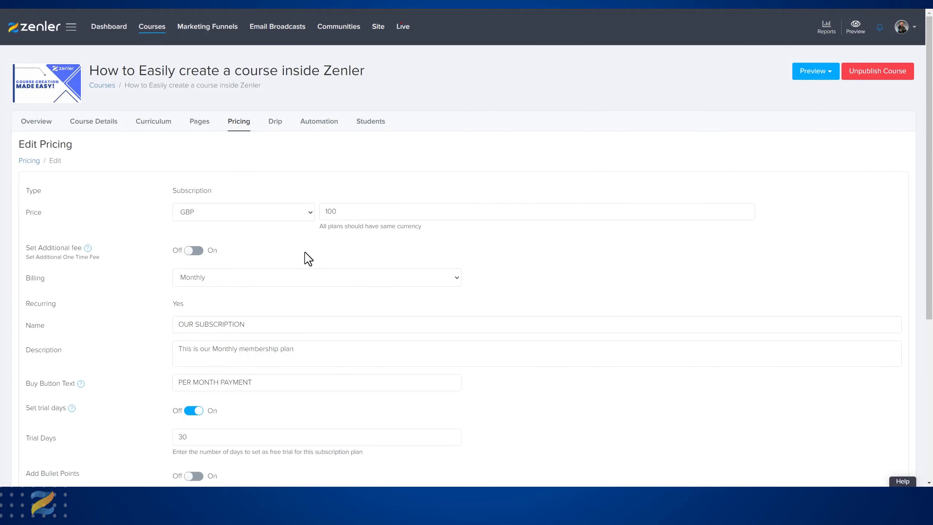
Add a second description line, "30 Days Free trail and then you are charged", and update the plan
scroll(312, 253, down, 3)
click(298, 168)
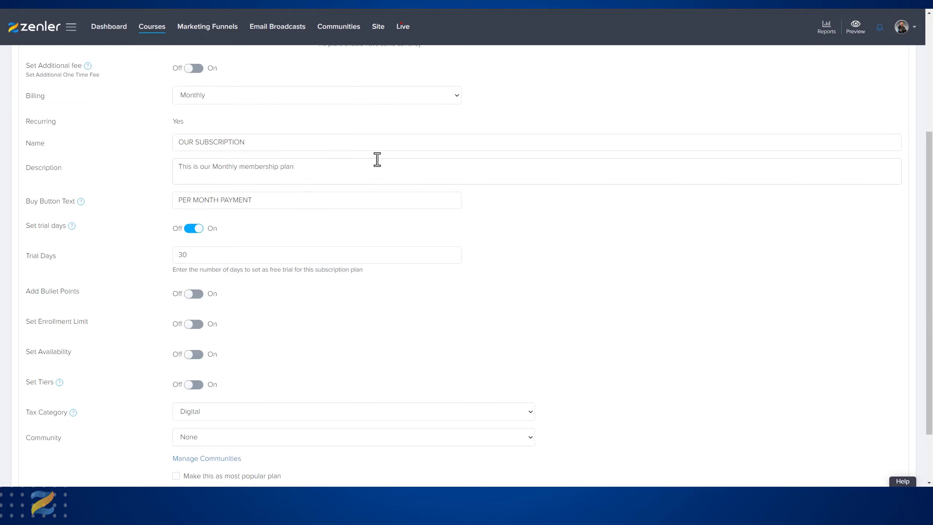
key(Return)
text(30 Days Free trail and then y)
text(ou are charged)
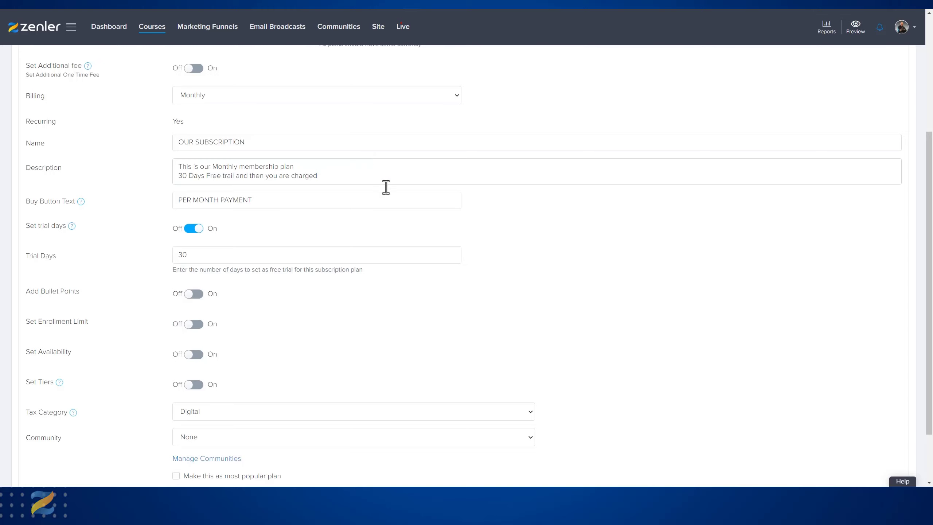
scroll(674, 286, down, 2)
click(876, 439)
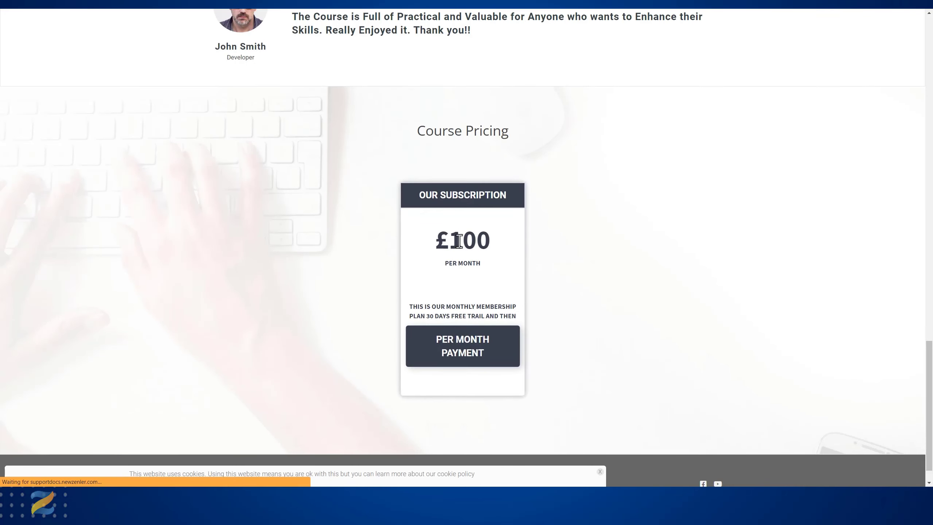
Check the trial wording on the sales page's pricing card and open the plan's checkout page
drag(412, 316, 510, 318)
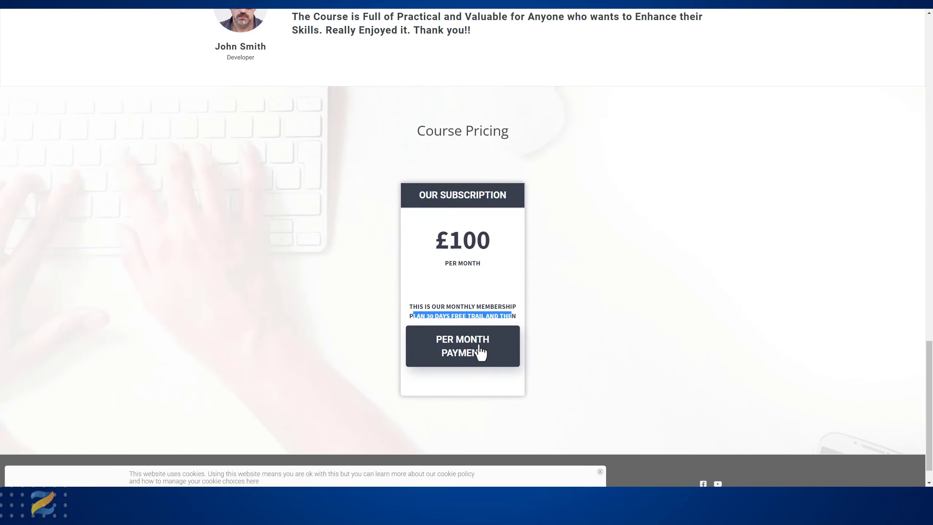
click(461, 351)
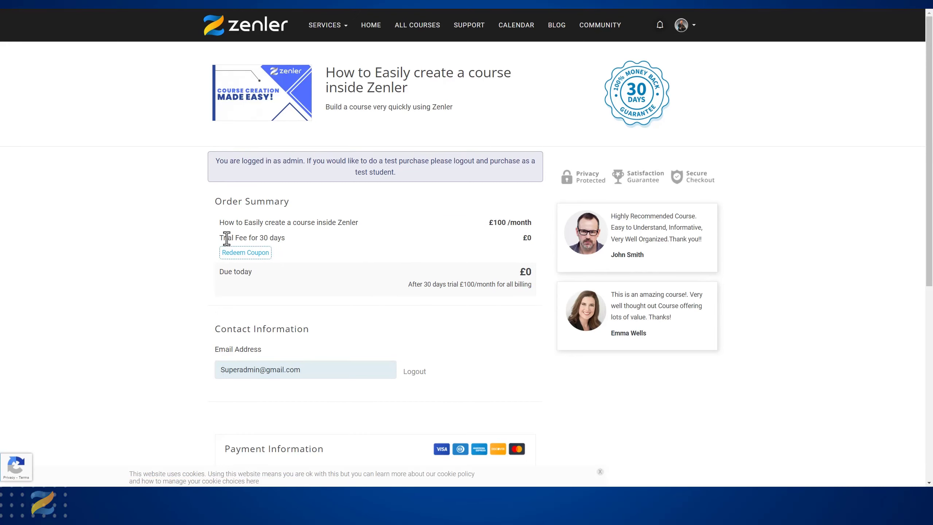
Examine the checkout page's order summary for the trial fee, the amount due today, the post-trial billing note and the payment section
drag(226, 238, 289, 238)
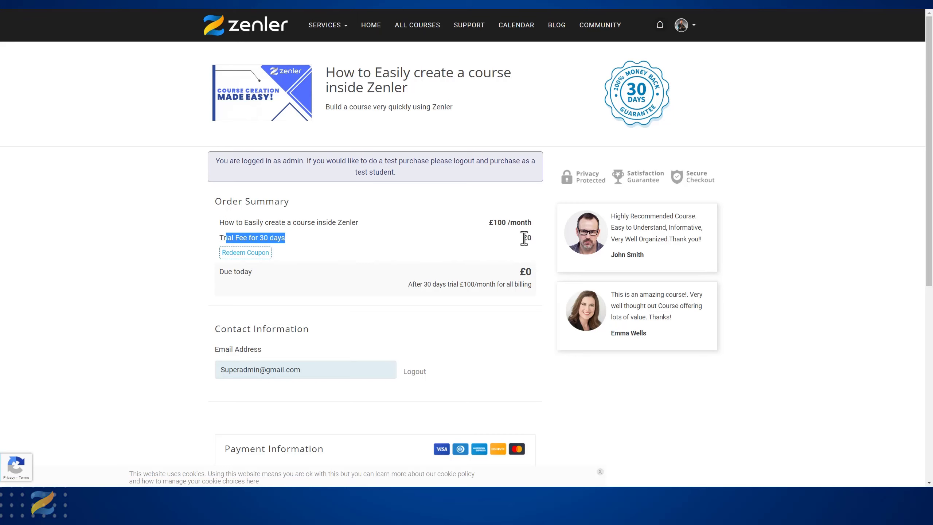
drag(523, 238, 538, 235)
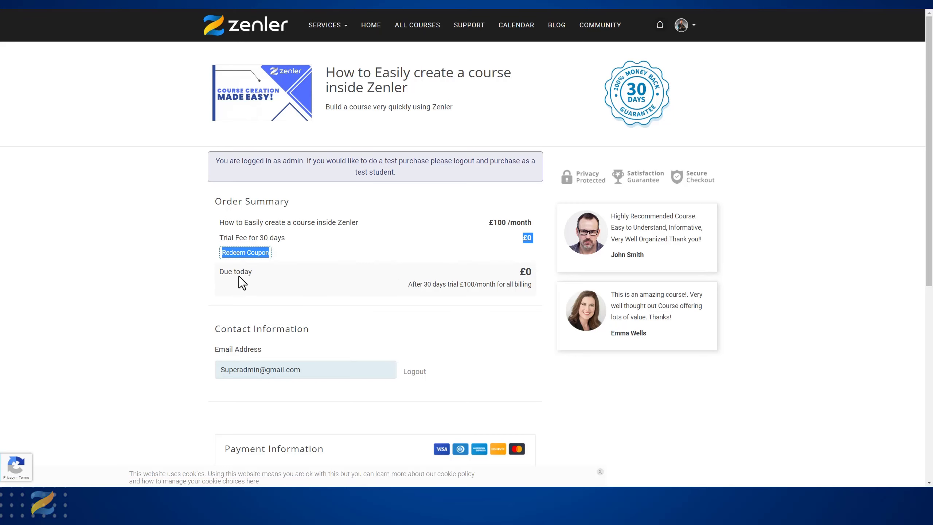
drag(522, 275, 539, 270)
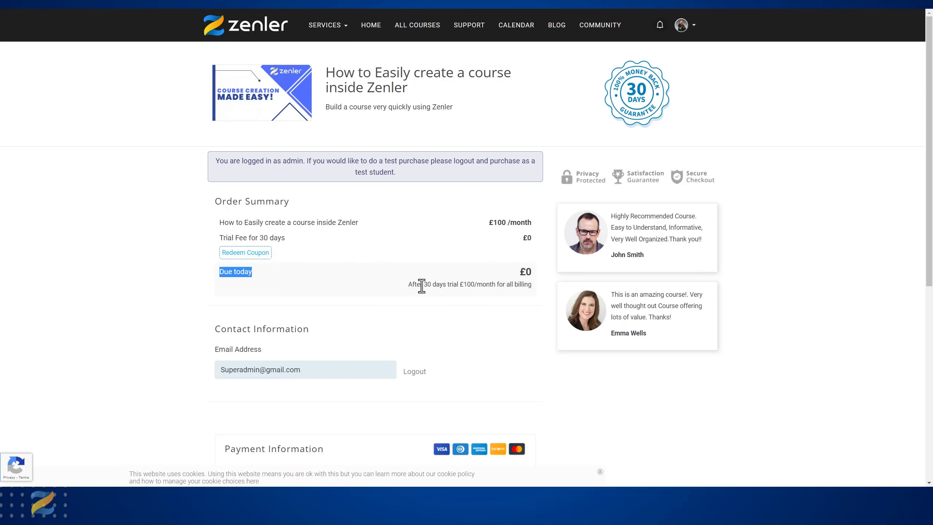
drag(408, 284, 524, 287)
click(490, 333)
scroll(494, 329, down, 5)
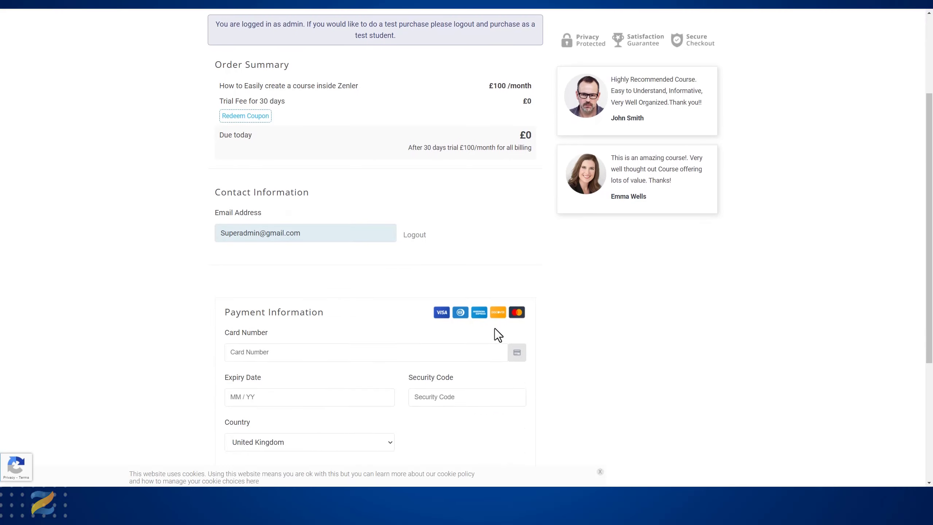
scroll(533, 321, up, 5)
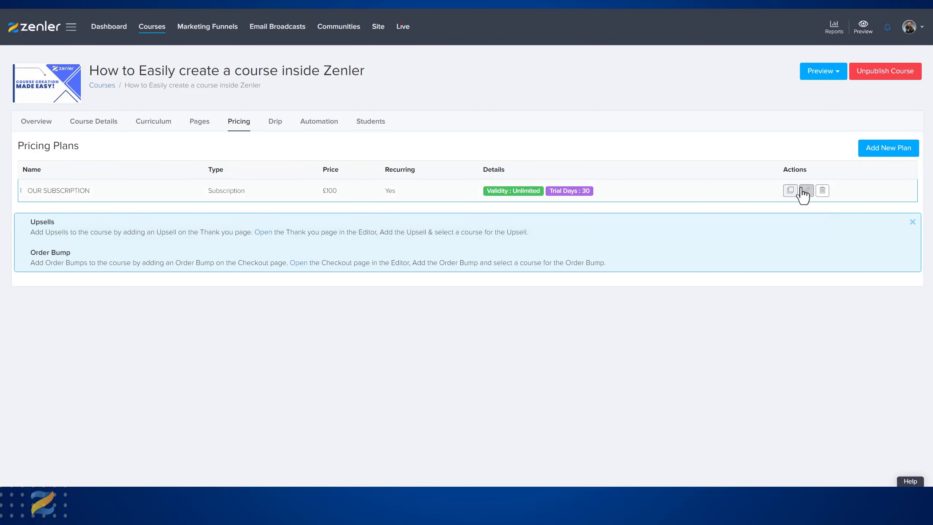
Enable an additional one-time fee of 5 GBP on the OUR SUBSCRIPTION plan and update the plan
click(805, 191)
scroll(465, 293, down, 1)
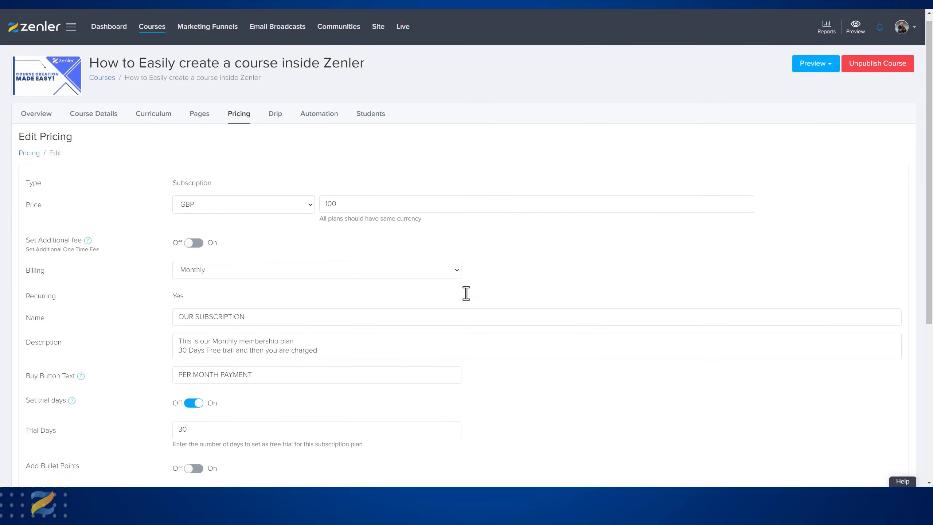
scroll(466, 293, down, 5)
scroll(441, 294, up, 4)
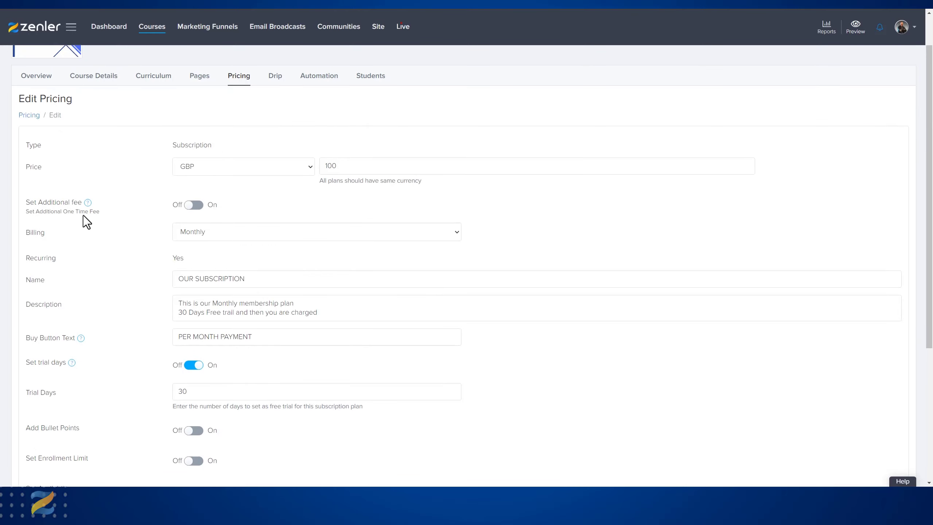
click(197, 206)
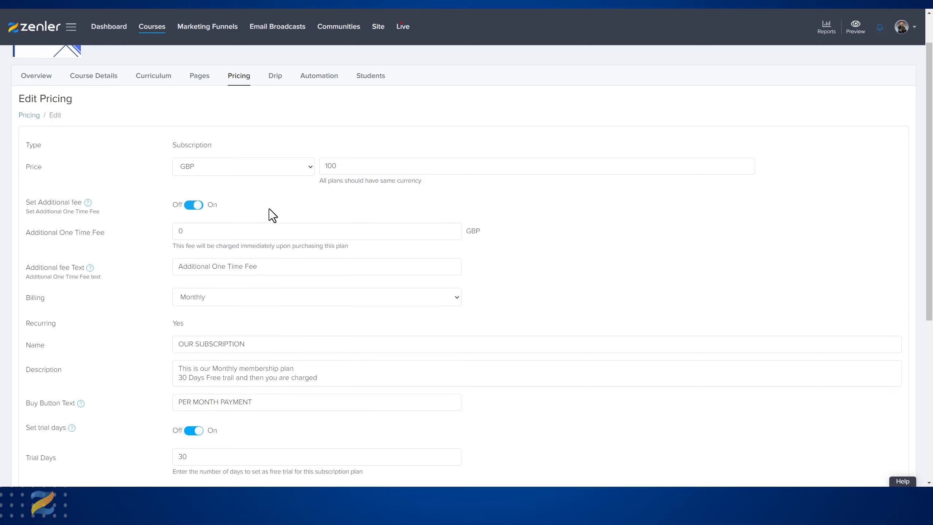
double_click(183, 231)
text(5)
click(279, 210)
scroll(621, 316, down, 7)
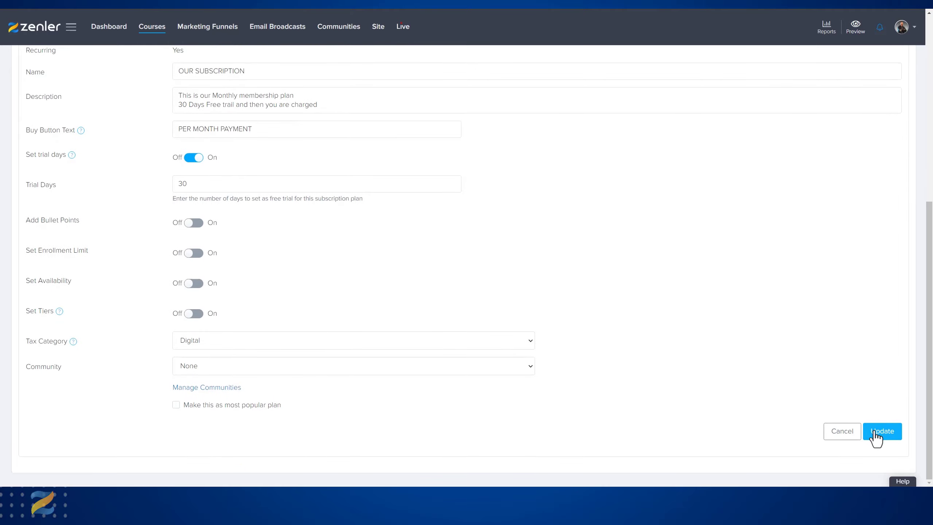
scroll(565, 254, up, 7)
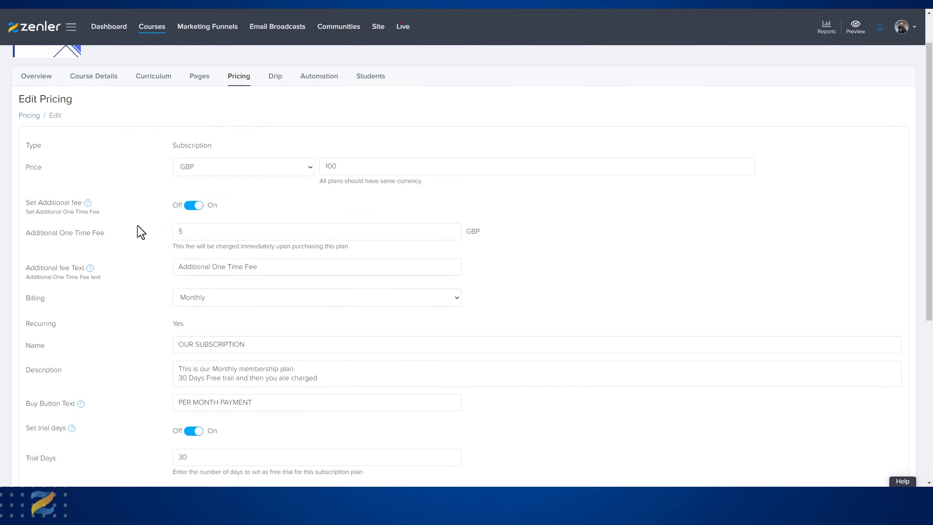
scroll(614, 291, down, 6)
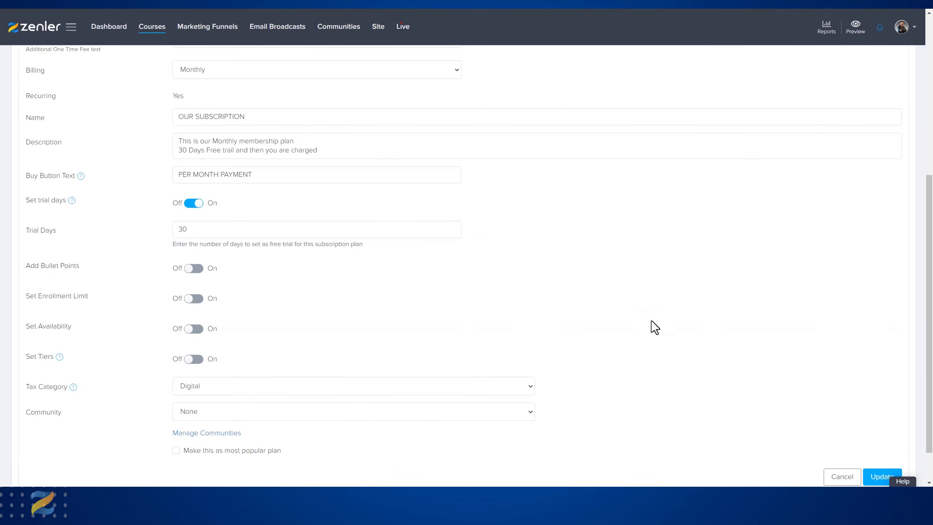
scroll(654, 327, down, 1)
click(883, 439)
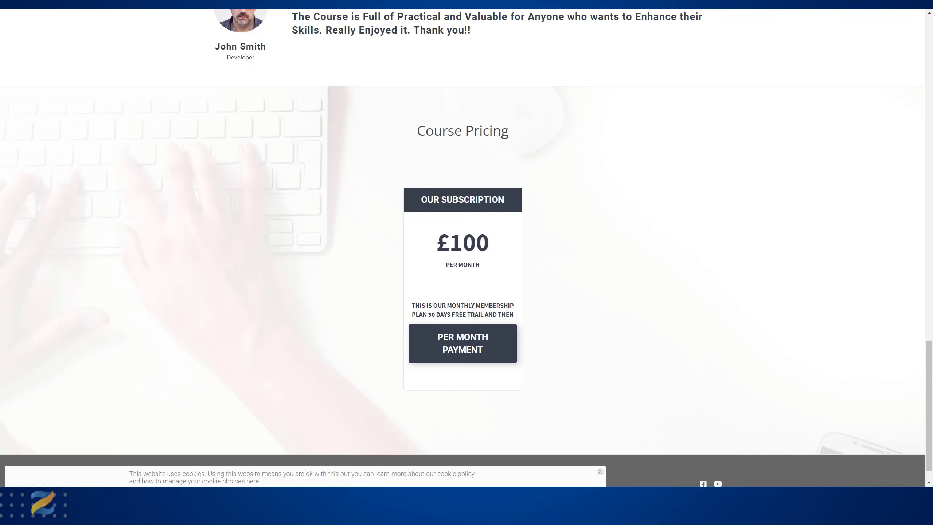
Reload the sales page, open the plan's checkout, and check the trial fee, amount due today and billing note
key(F5)
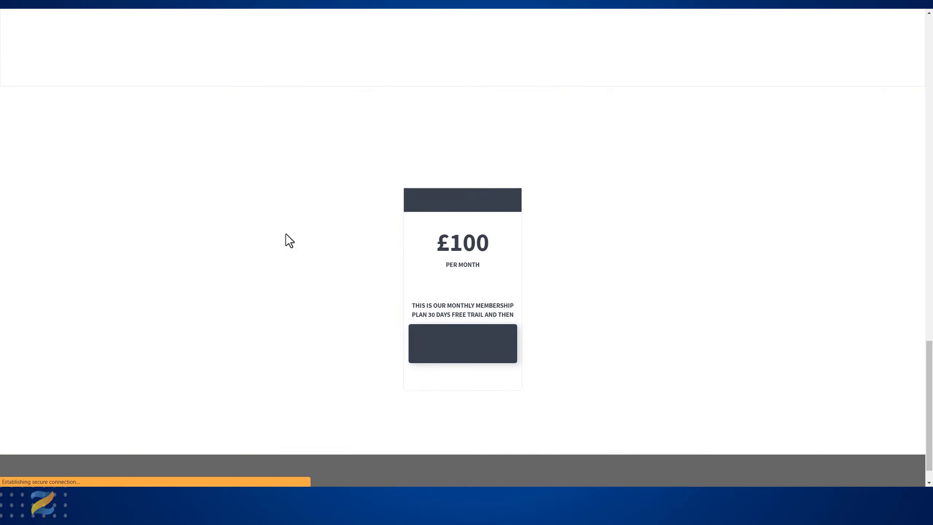
click(470, 349)
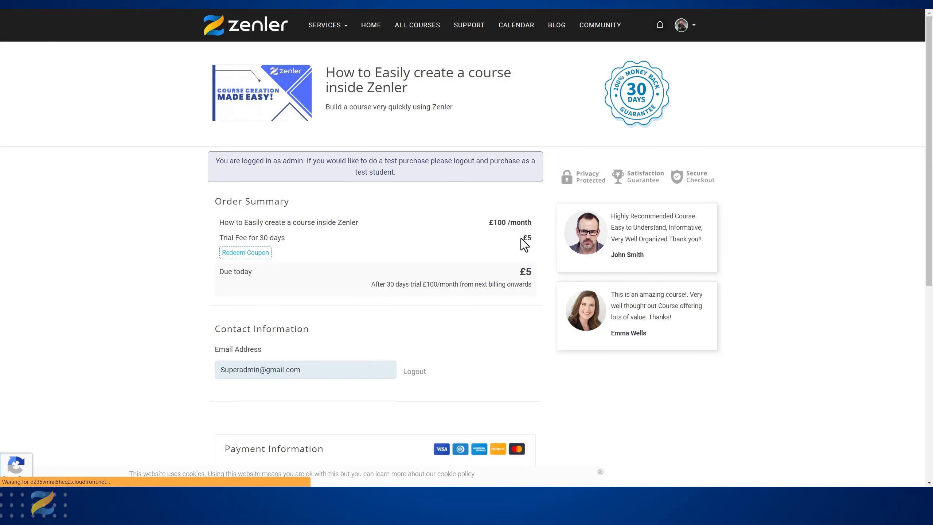
drag(521, 274, 525, 279)
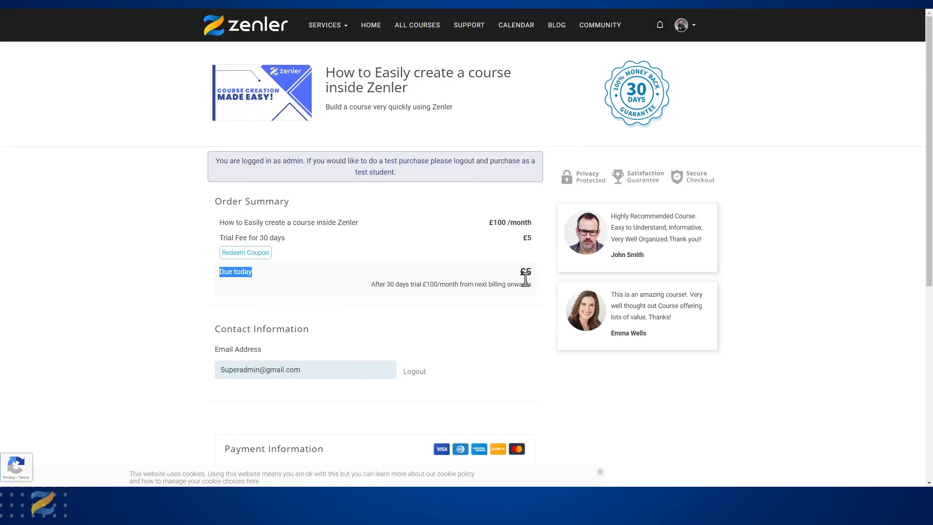
drag(372, 285, 525, 292)
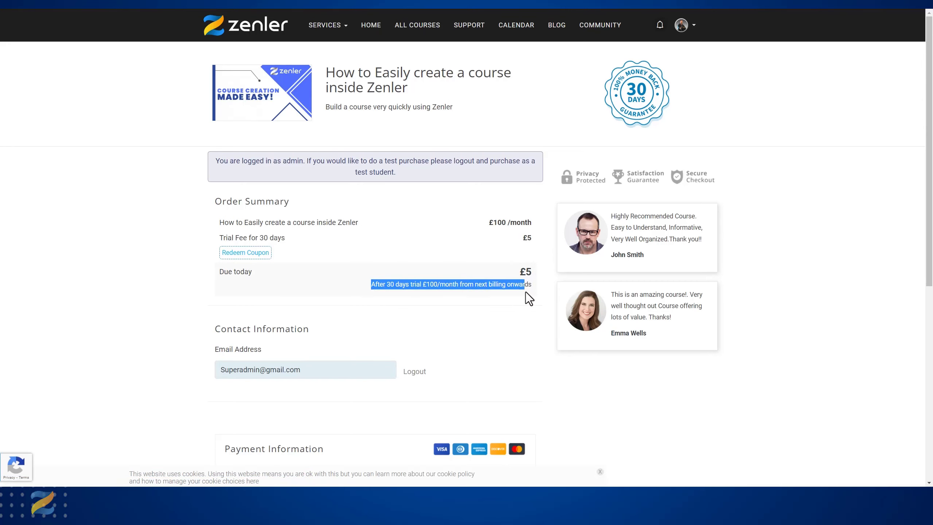
click(202, 259)
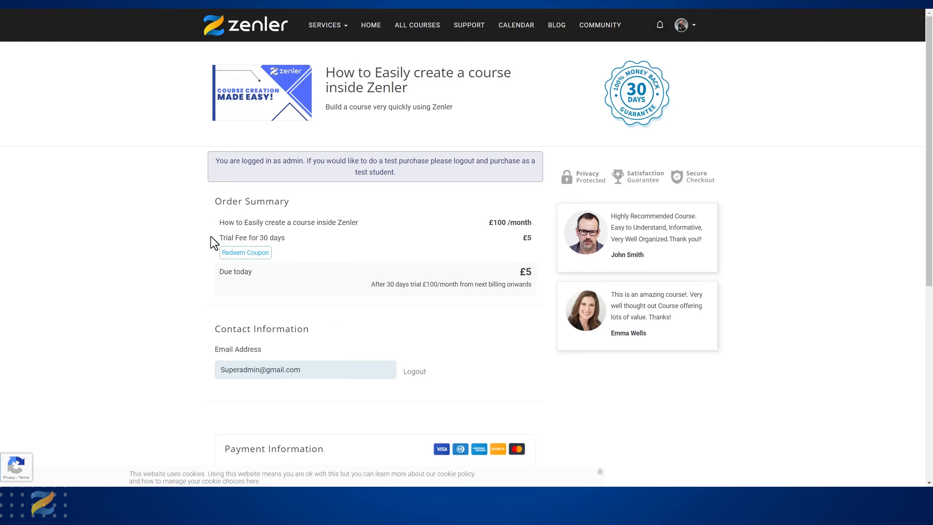
Check the description wording on the sales page's pricing card and return to the course's pricing plans
key(ctrl+shift+Tab)
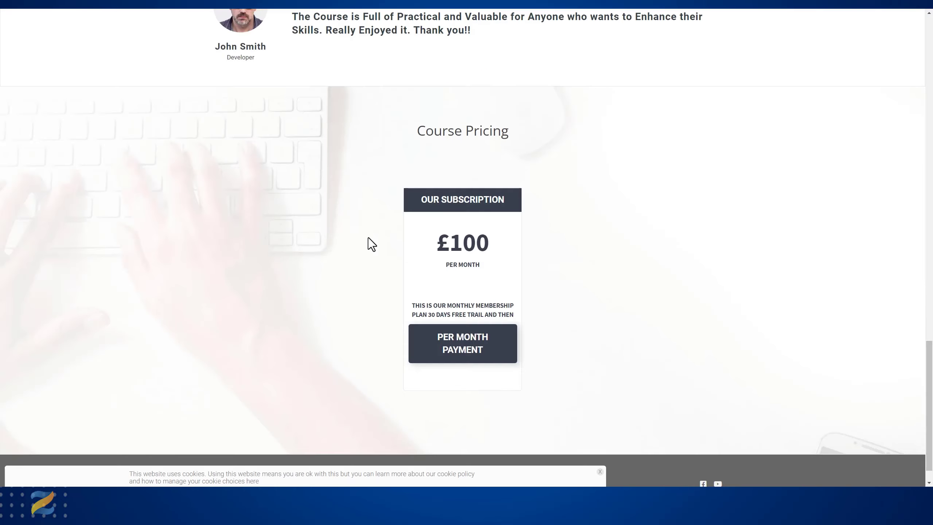
drag(512, 318, 309, 286)
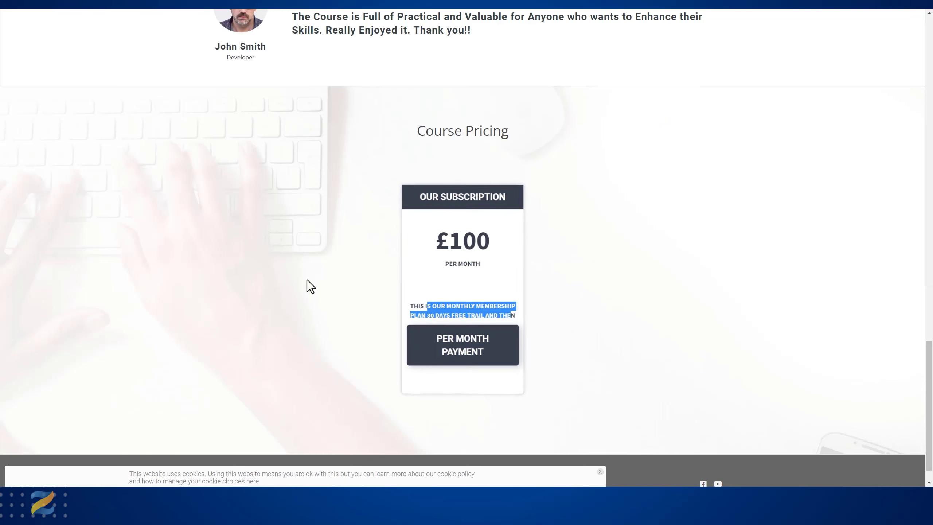
click(292, 281)
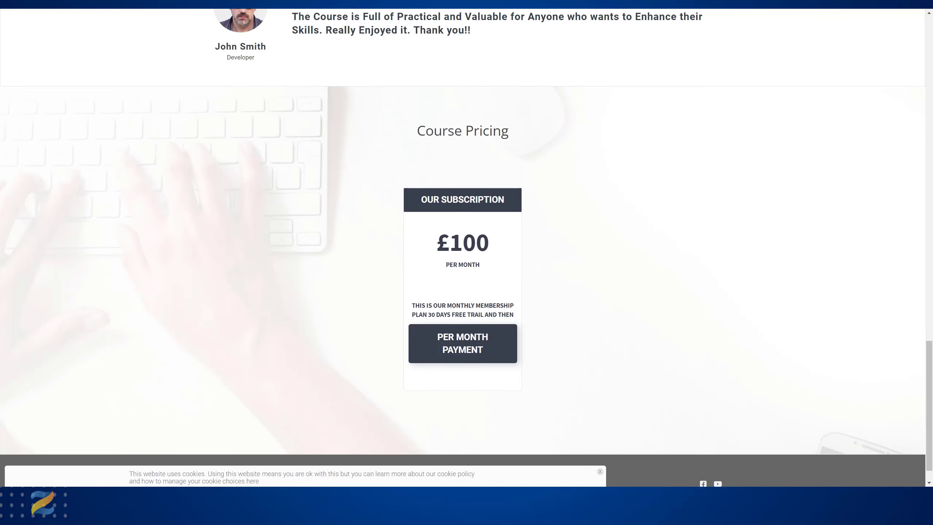
key(ctrl+Tab)
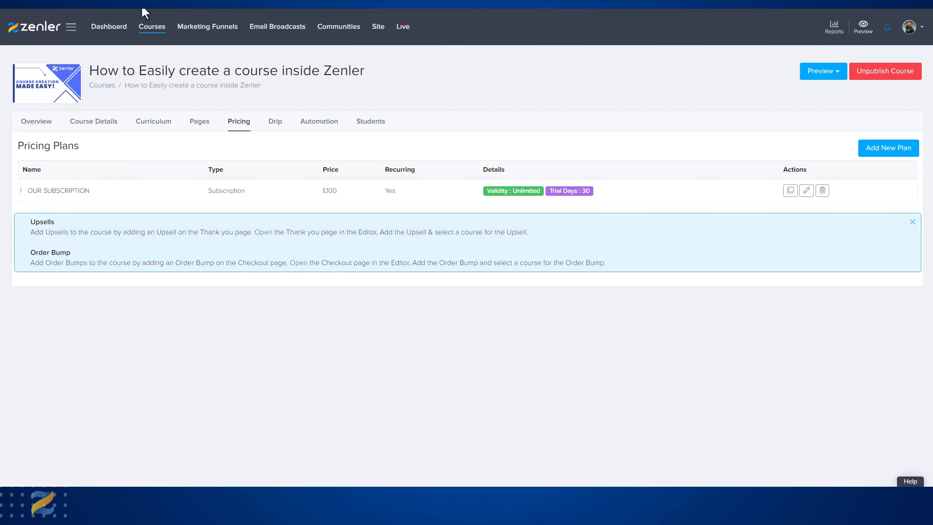
Correct "trail" to "trial" in the second description line of the OUR SUBSCRIPTION plan
click(806, 191)
scroll(522, 292, down, 3)
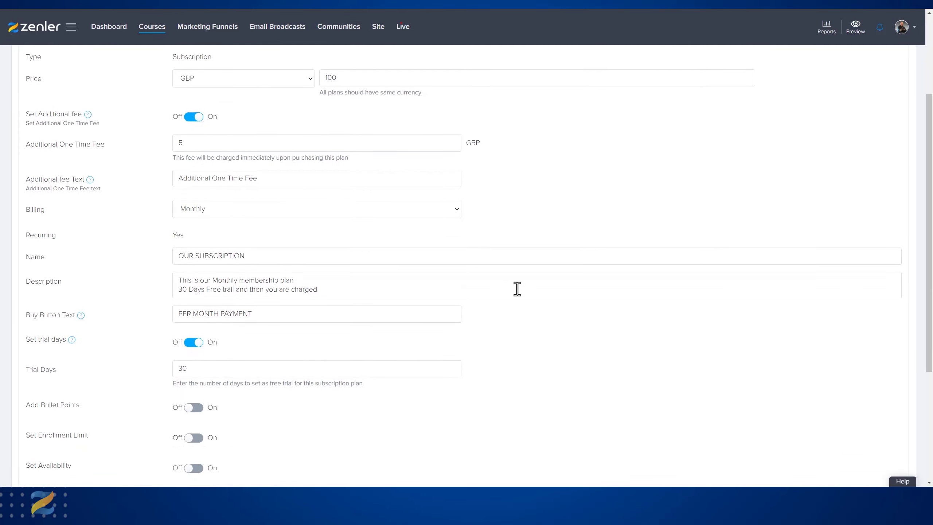
scroll(520, 291, down, 1)
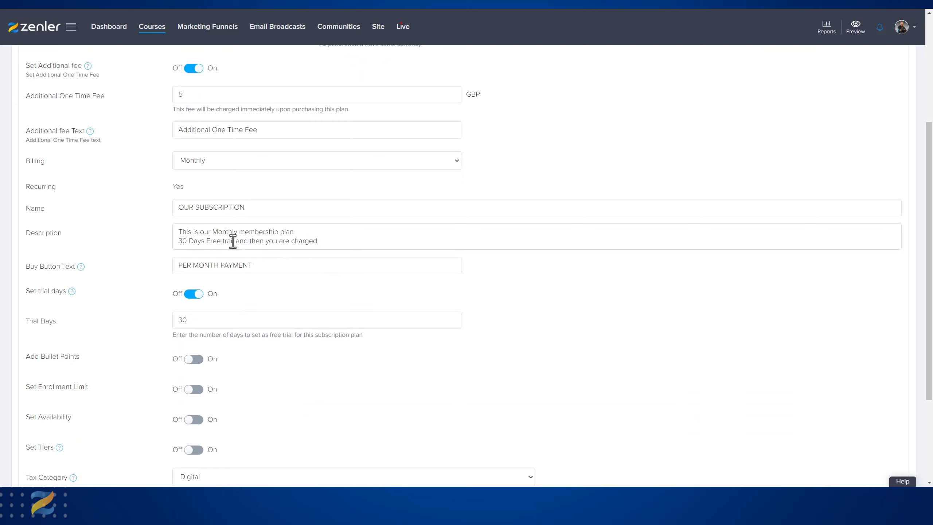
drag(233, 242, 228, 242)
text(ial)
Enable bullet points for the plan with the title "Features" and a first bullet "Learn Zenler Quick"
scroll(583, 309, down, 3)
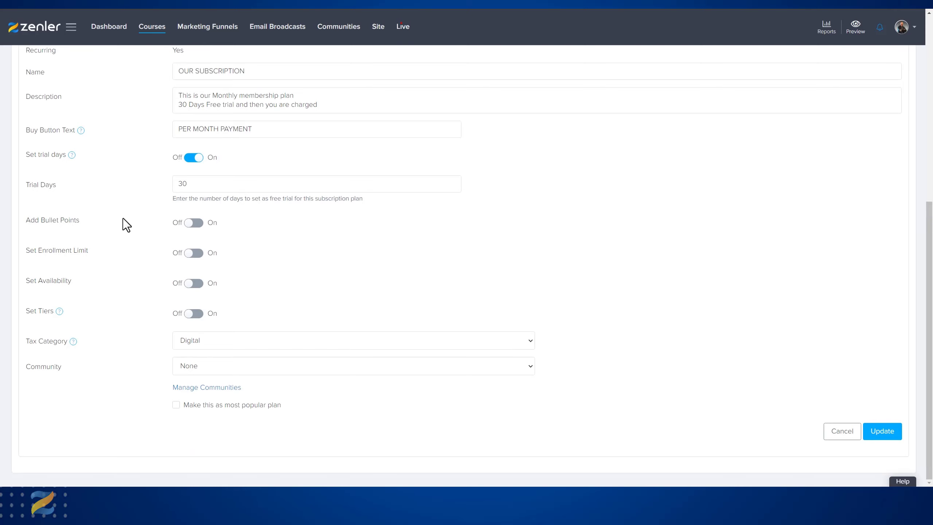
click(197, 224)
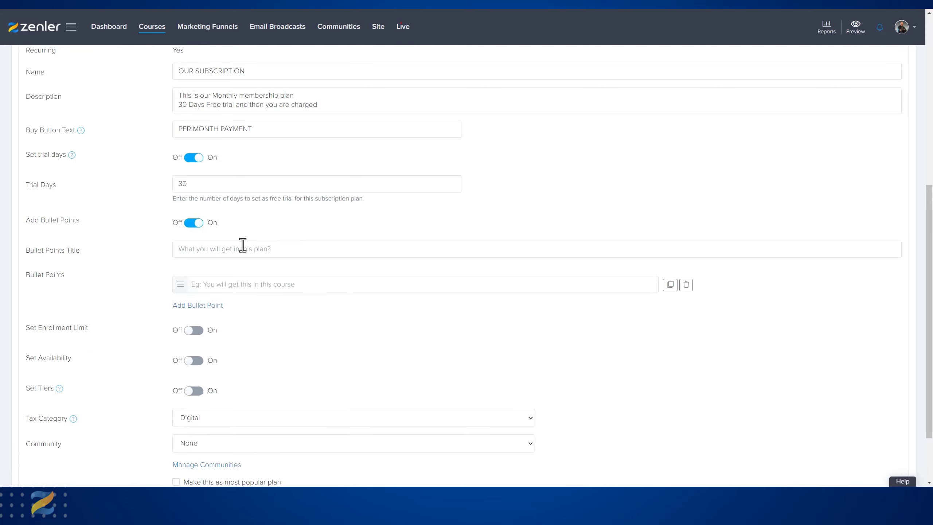
click(243, 244)
click(236, 274)
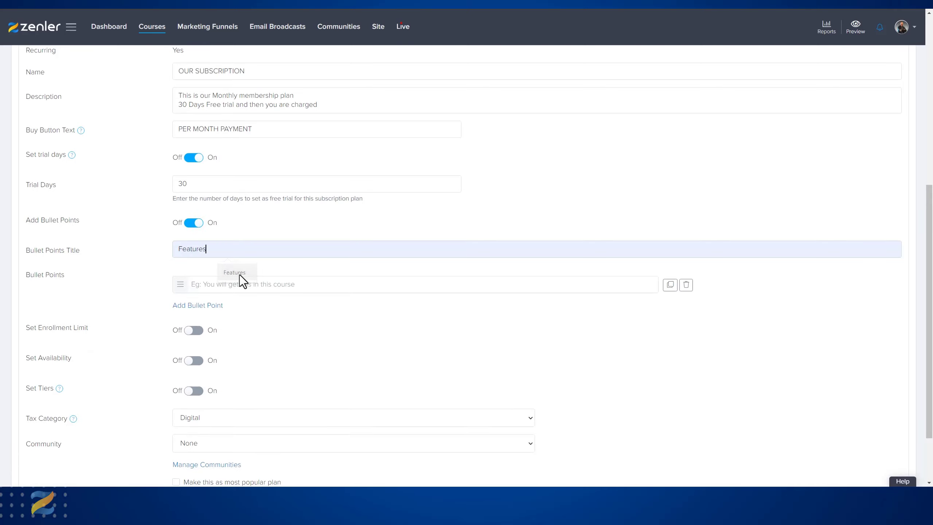
click(216, 285)
click(257, 312)
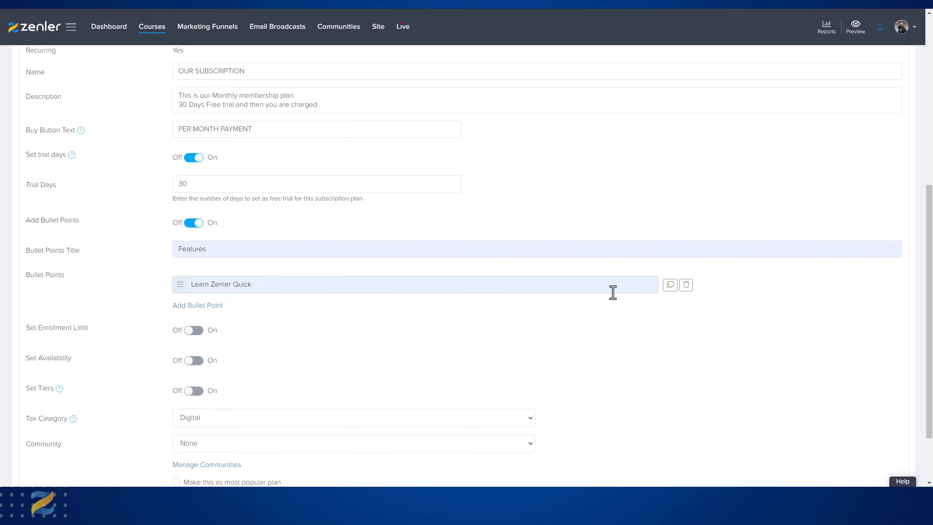
Add a second bullet point, "Speed up your workflow", and update the plan
click(218, 307)
click(238, 317)
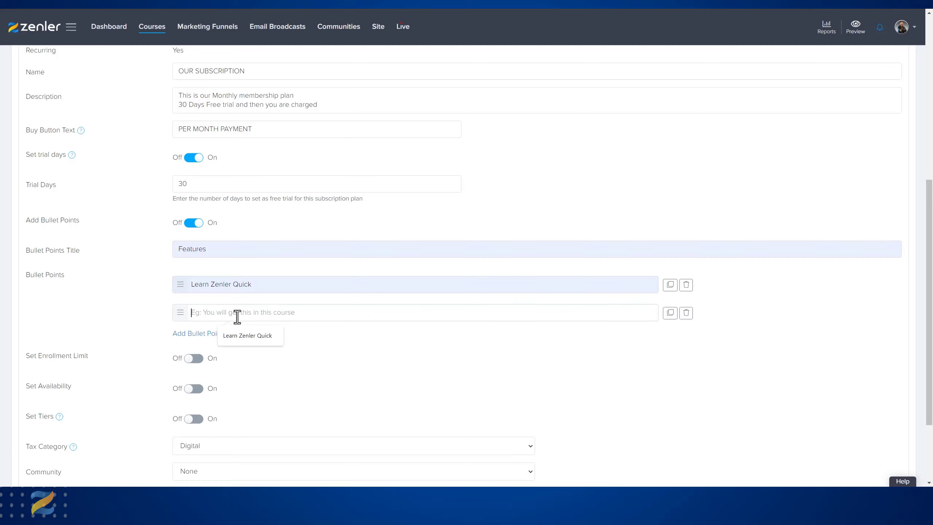
text(Speed)
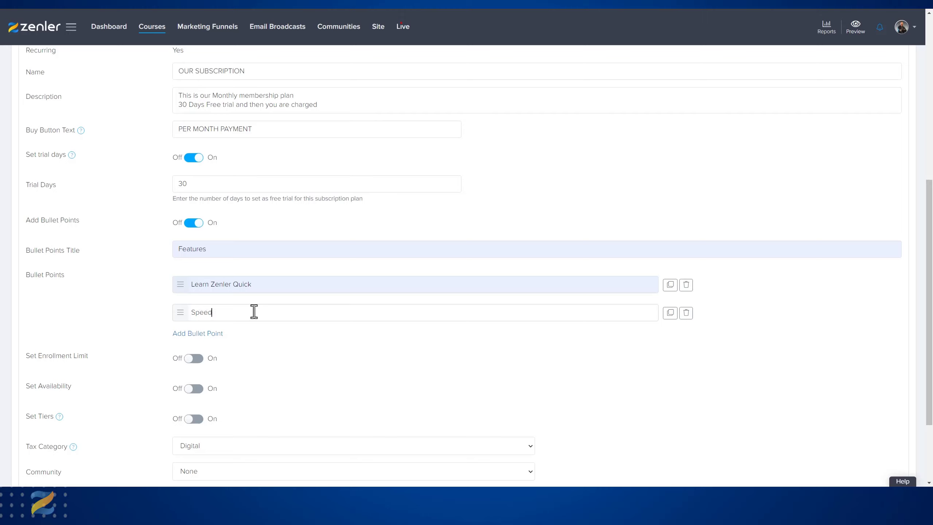
text( up your workflow)
right_click(258, 312)
click(277, 319)
scroll(661, 392, down, 3)
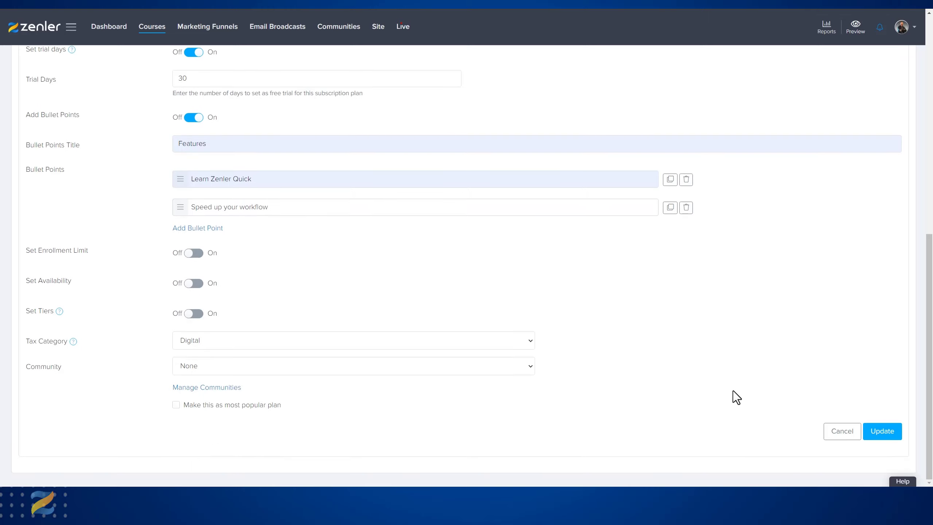
click(878, 434)
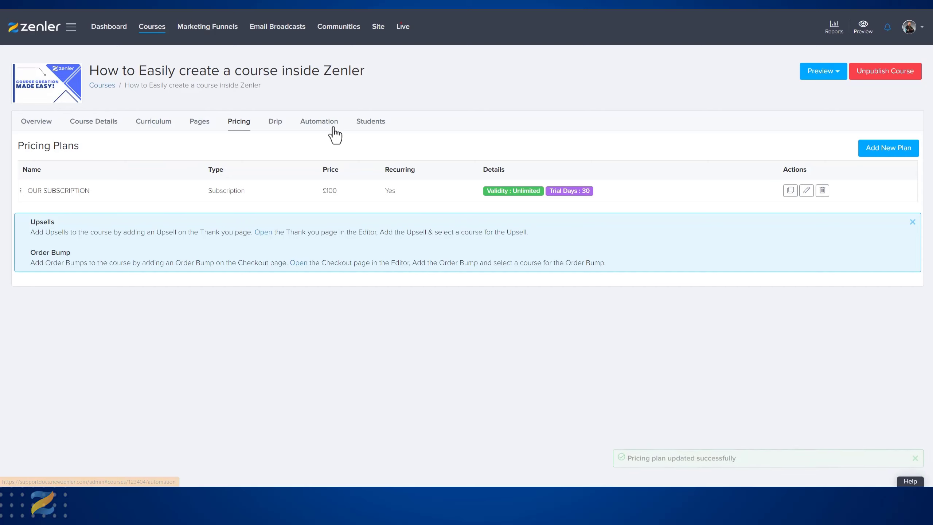
Enable the enrollment limit on the OUR SUBSCRIPTION plan, set it to 10 enrollments, and update the plan
click(806, 191)
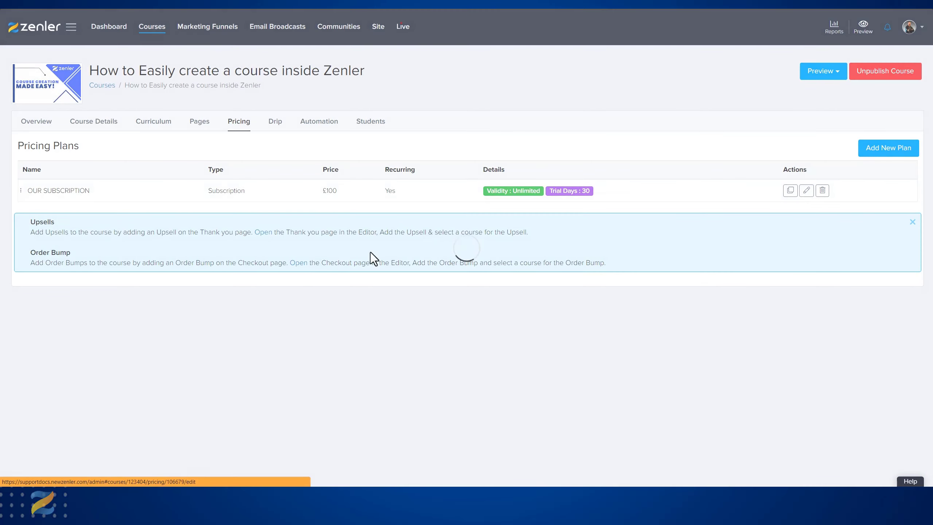
scroll(343, 257, down, 5)
scroll(417, 272, down, 7)
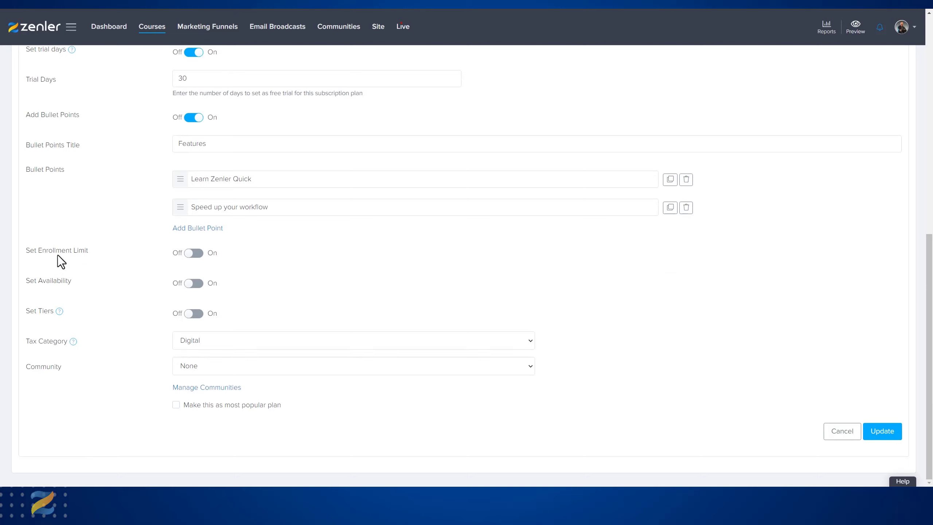
click(194, 252)
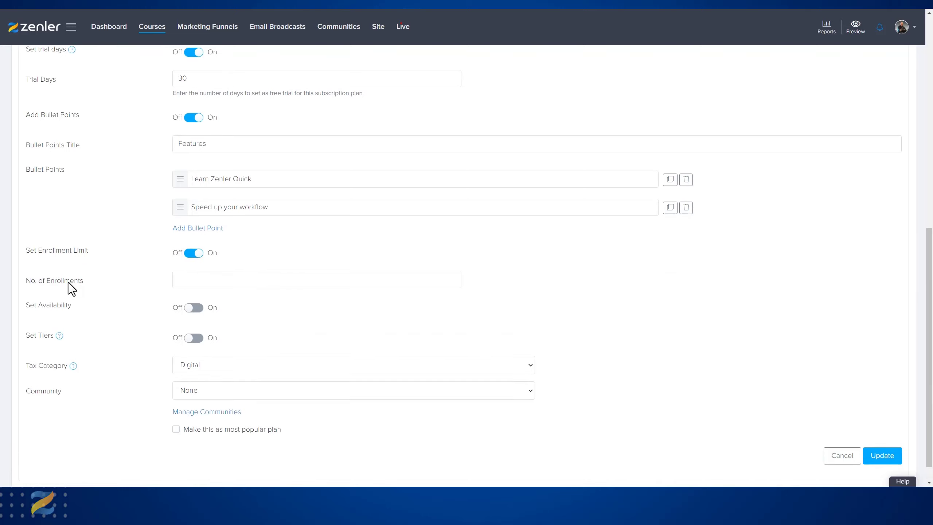
click(187, 280)
text(10)
click(883, 455)
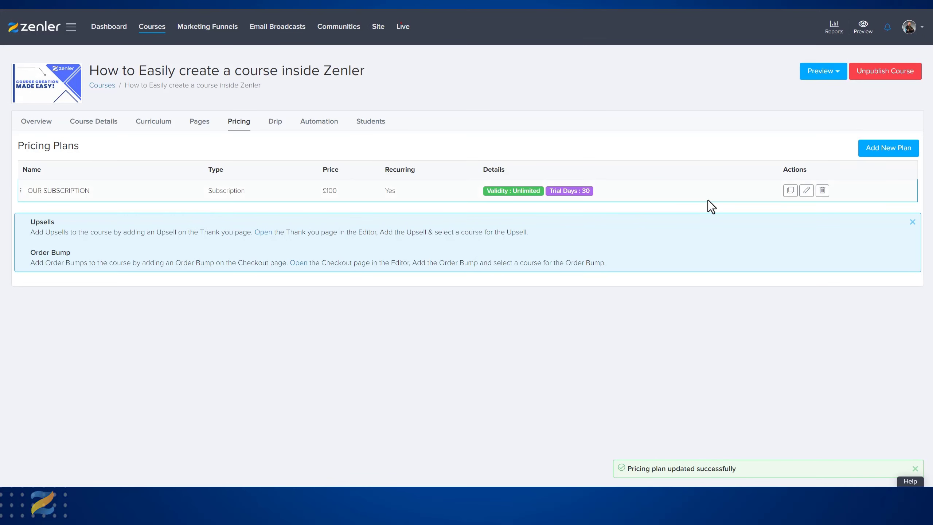
Open the OUR SUBSCRIPTION plan for editing and turn on its availability setting
click(806, 191)
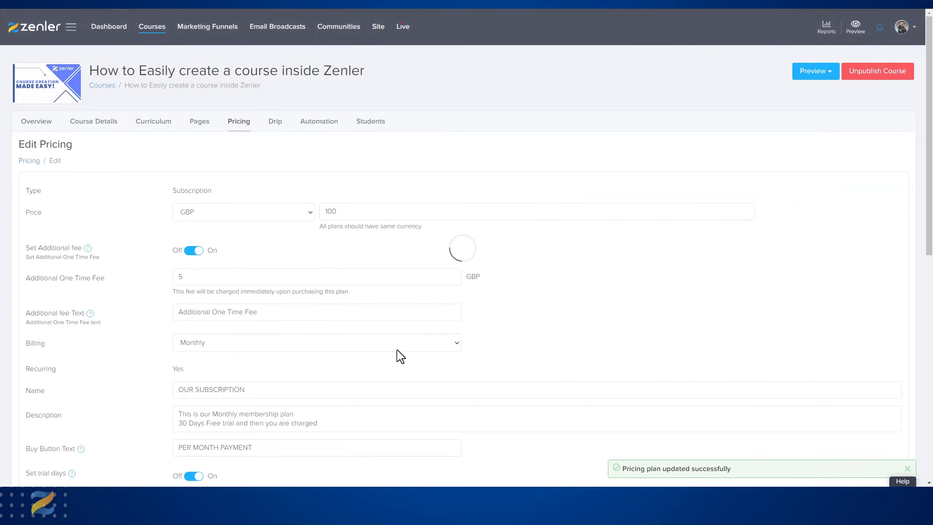
scroll(396, 350, down, 1)
scroll(397, 350, down, 10)
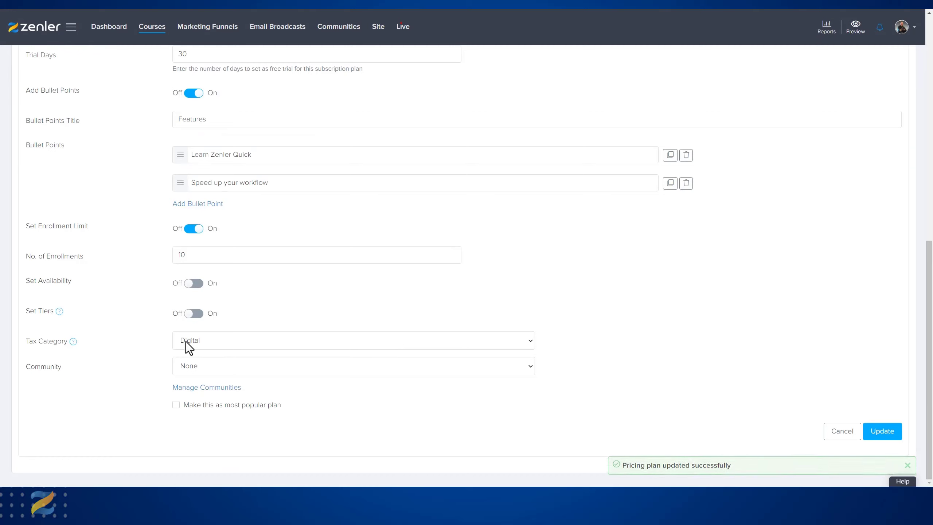
click(194, 283)
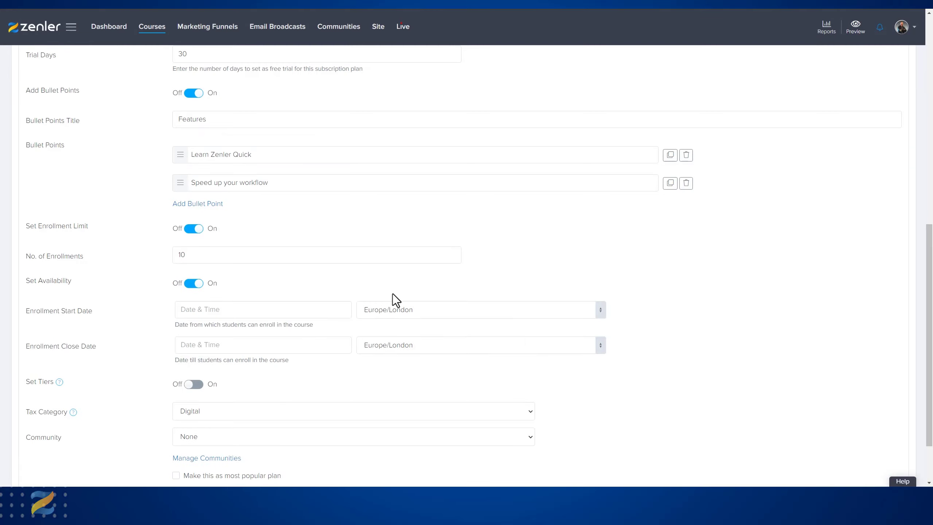
scroll(392, 294, down, 2)
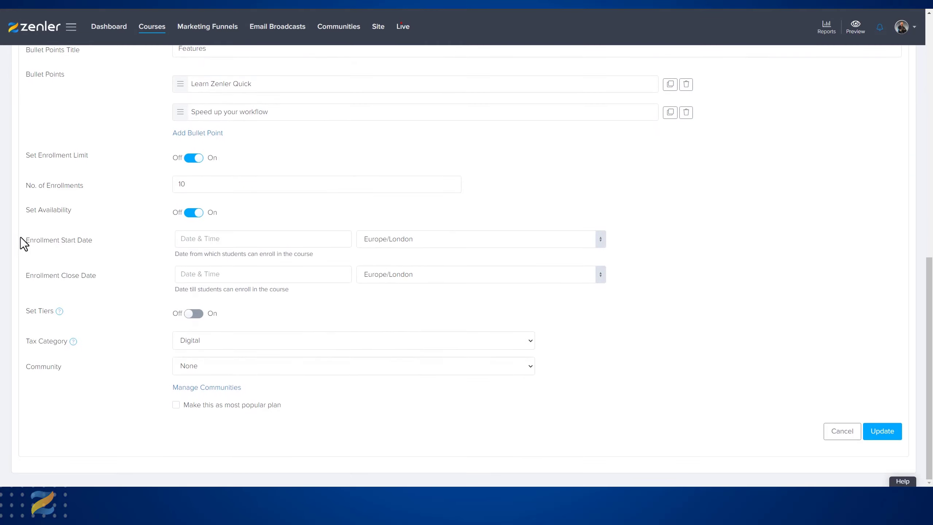
drag(24, 240, 115, 240)
click(142, 243)
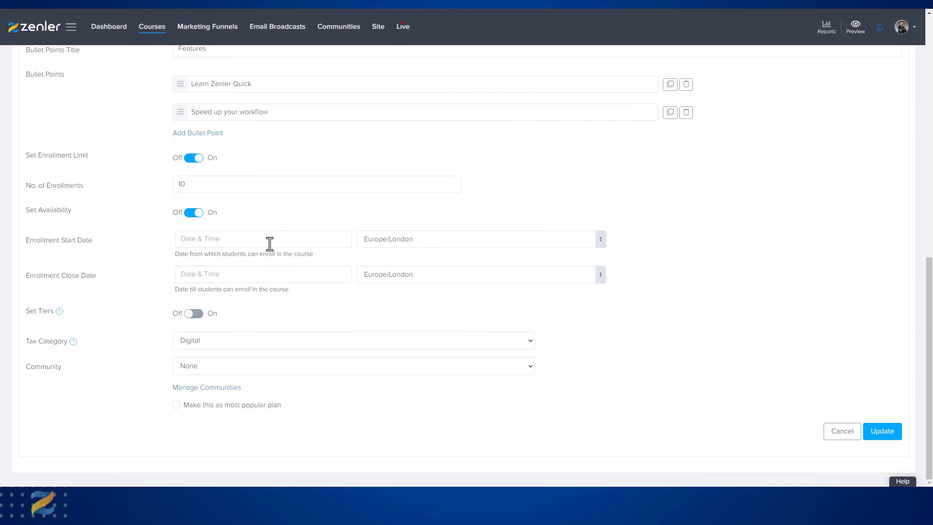
Set the plan's enrollment start date to 25 April 2023, and change it to 19 April 2023 at 12:00 AM
click(269, 243)
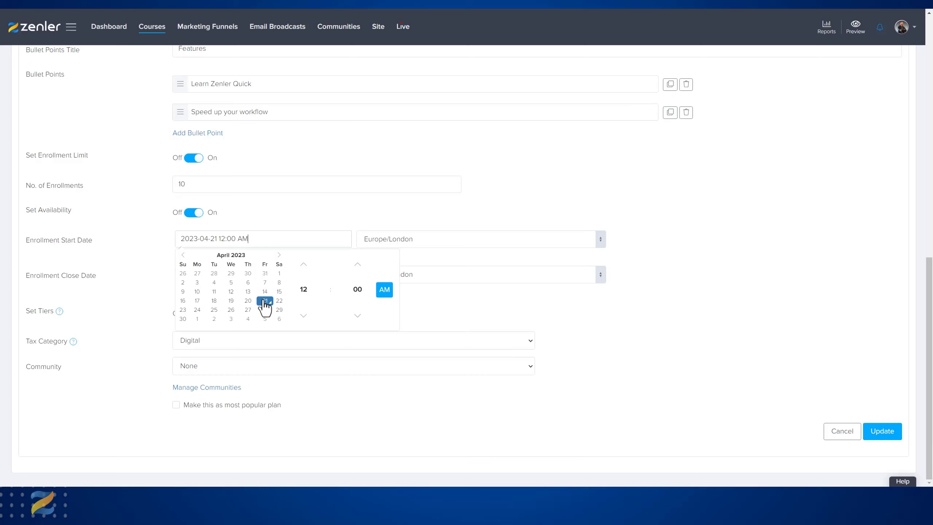
click(214, 311)
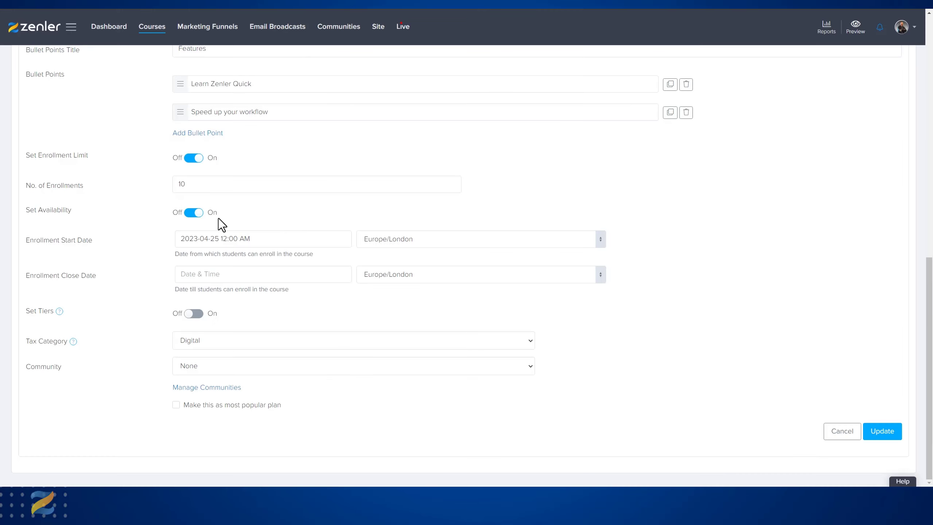
click(267, 241)
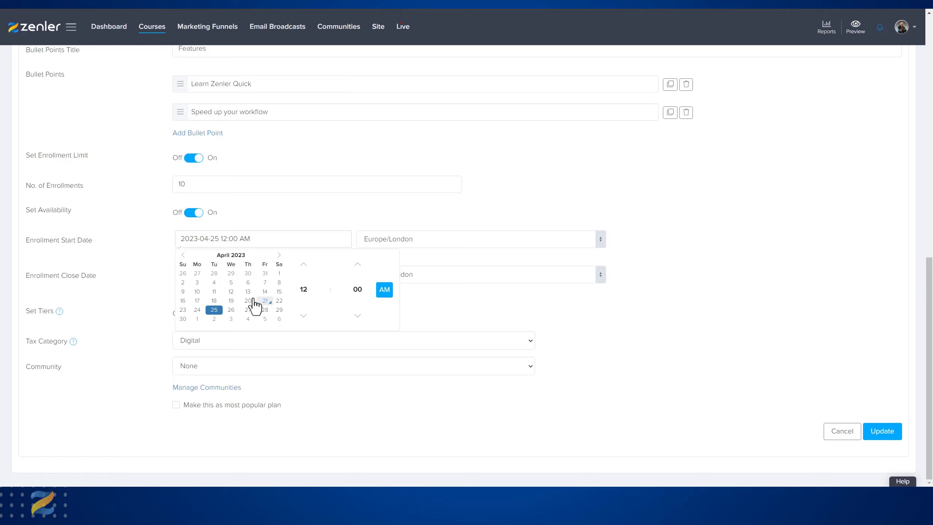
click(231, 303)
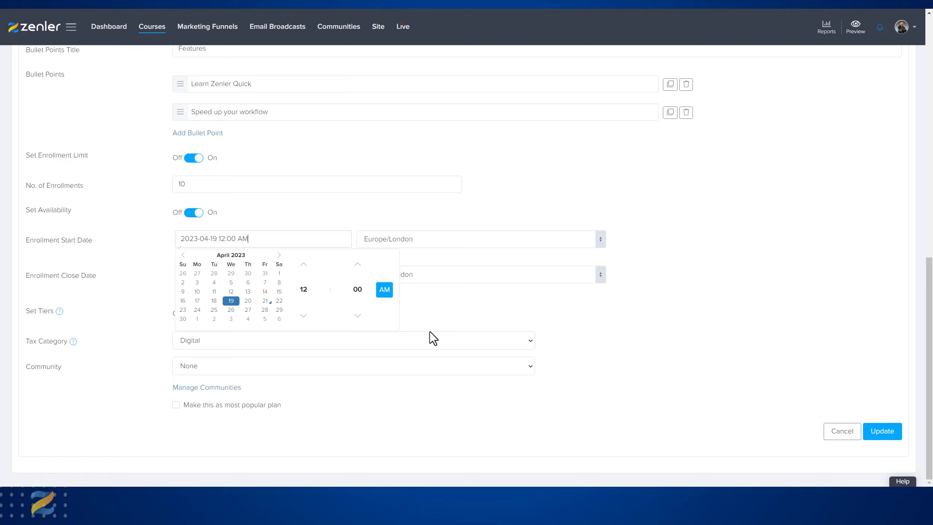
click(438, 316)
drag(254, 239, 167, 240)
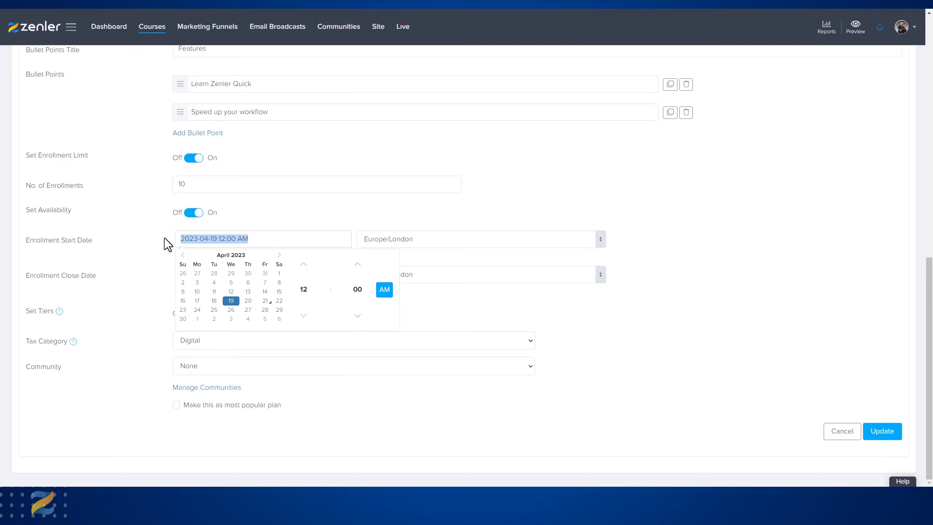
click(274, 222)
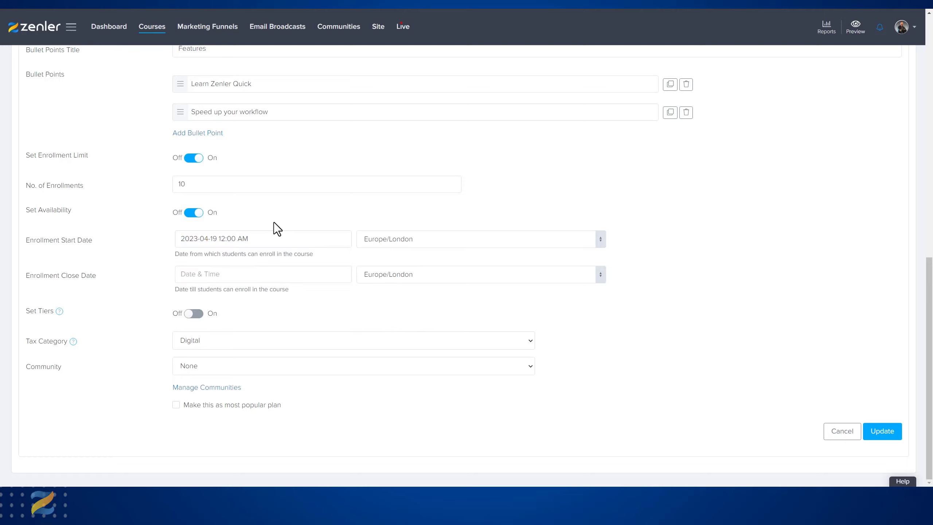
Set the plan's enrollment close date to 30 April 2023 at 12:00 AM, keep the Europe/London time zones, and update the plan
click(260, 273)
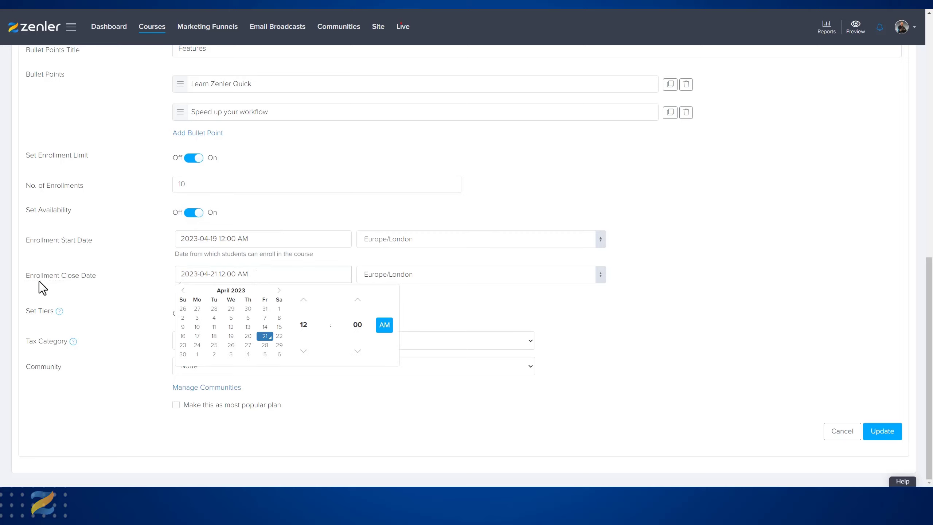
click(182, 354)
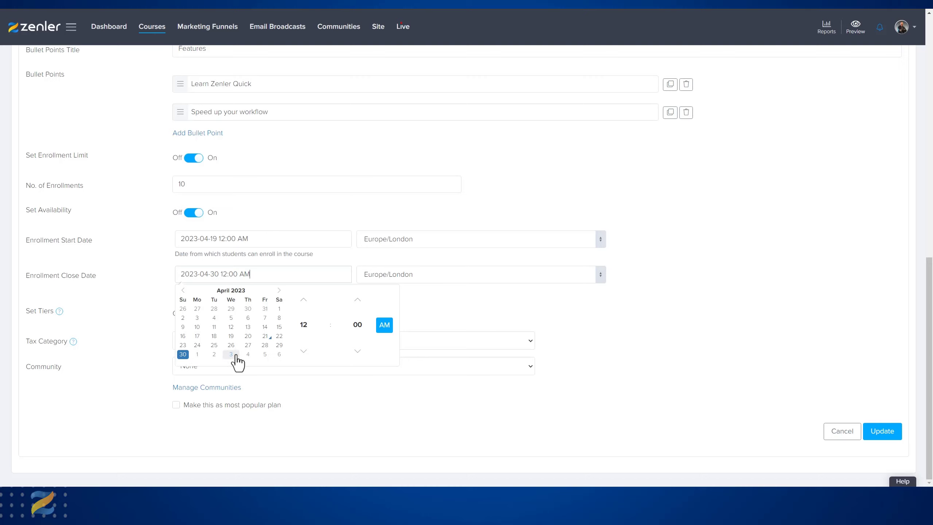
click(643, 353)
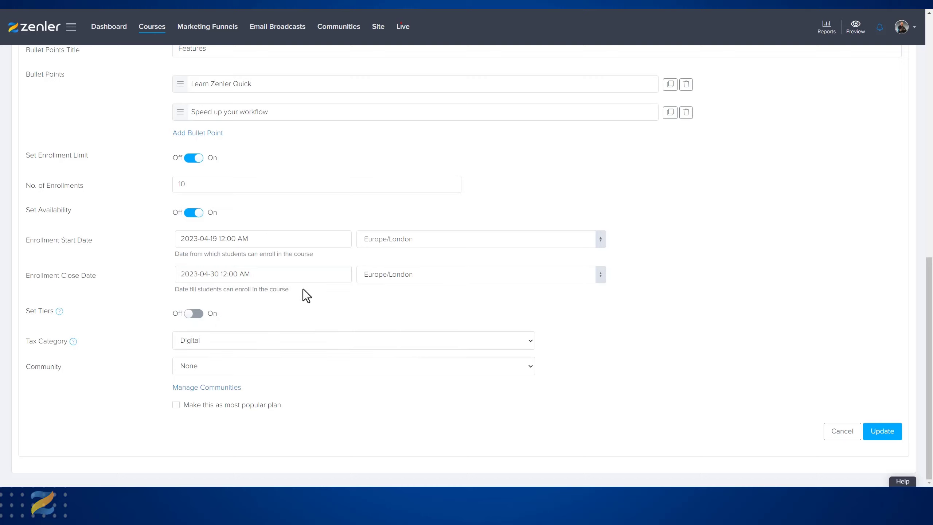
click(600, 243)
click(655, 241)
click(603, 276)
click(693, 261)
click(876, 436)
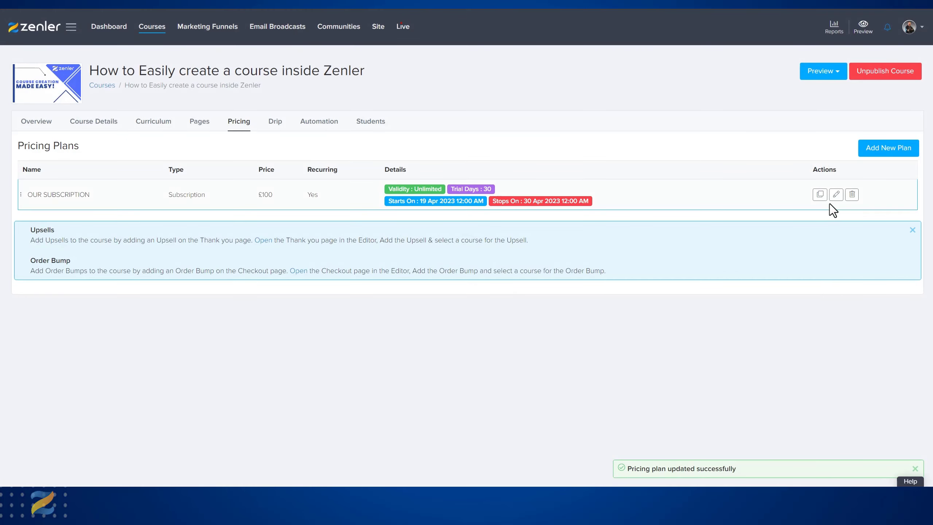
Reopen the OUR SUBSCRIPTION plan for editing at its tier, tax category and community settings
click(836, 196)
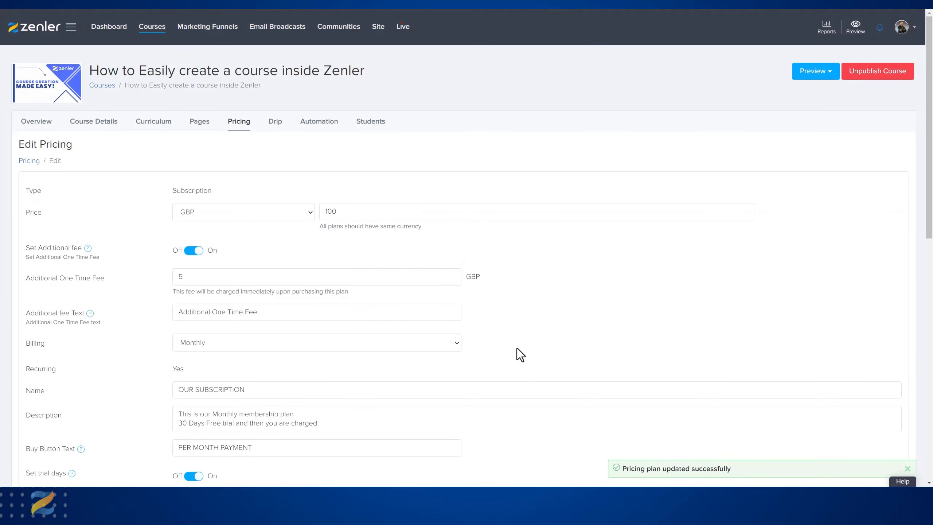
scroll(517, 348, down, 15)
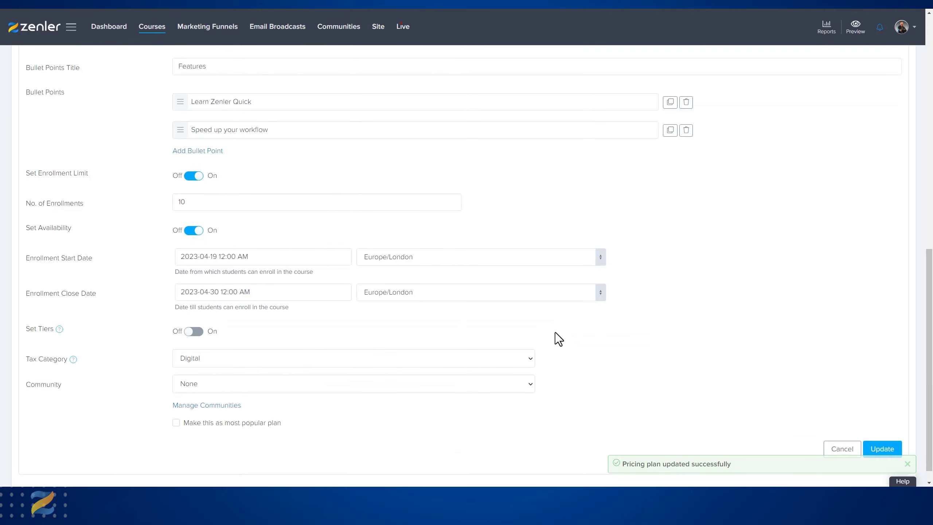
scroll(555, 332, down, 1)
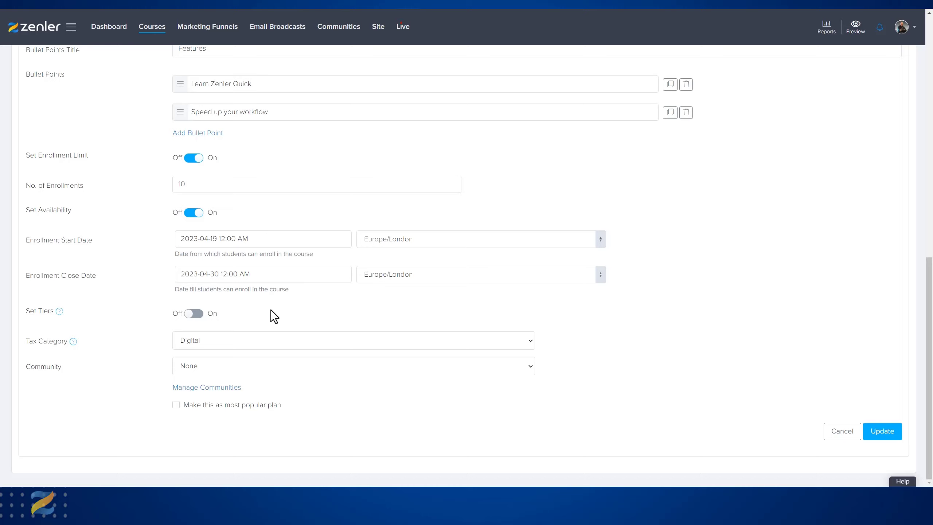
Turn on tiers for the plan and include the Introduction section plus the Audio, Video and EBook lessons
click(197, 314)
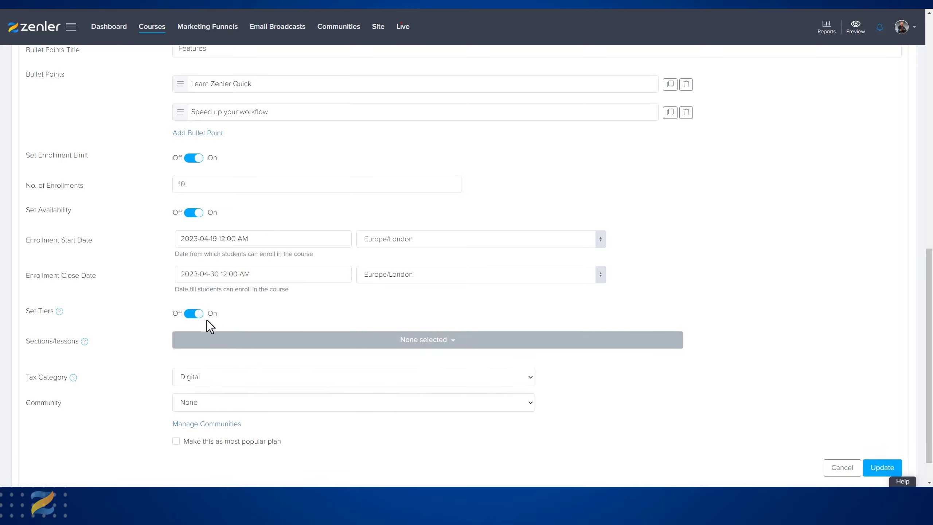
click(450, 343)
scroll(406, 311, down, 1)
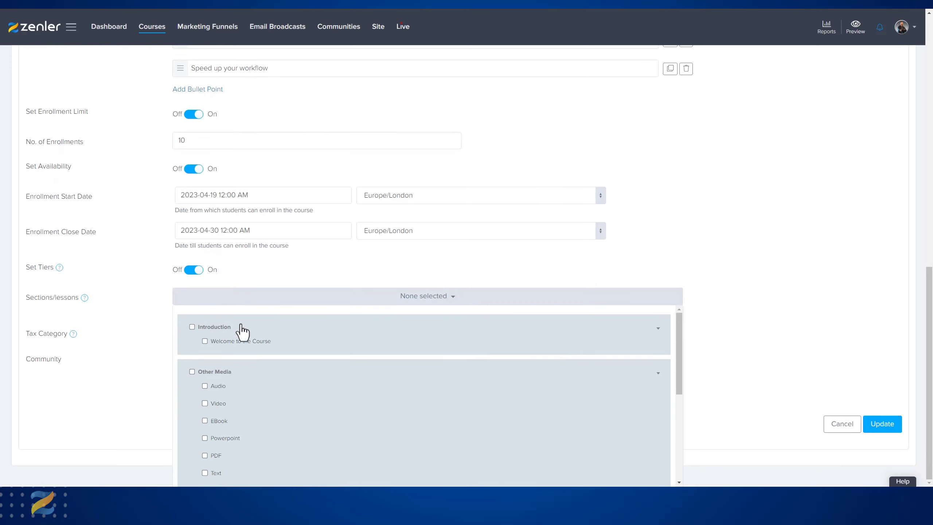
click(192, 327)
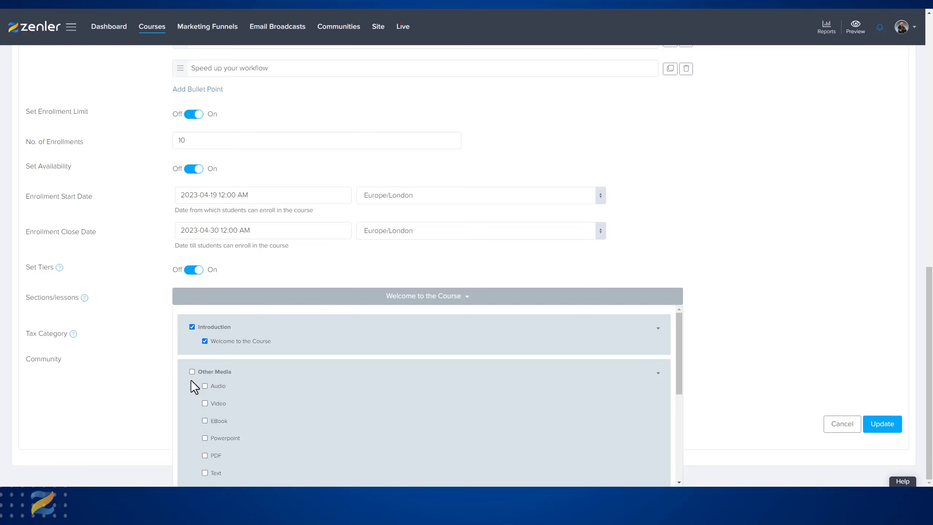
click(205, 386)
click(205, 404)
click(204, 421)
click(192, 327)
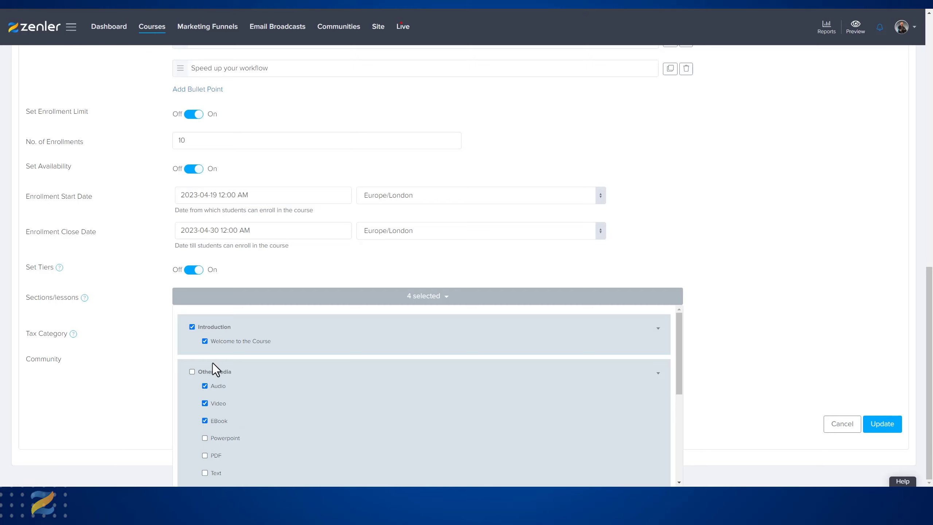
Include the entire Other Media section in the plan's tier, and turn tiers off again
click(192, 372)
scroll(300, 404, down, 5)
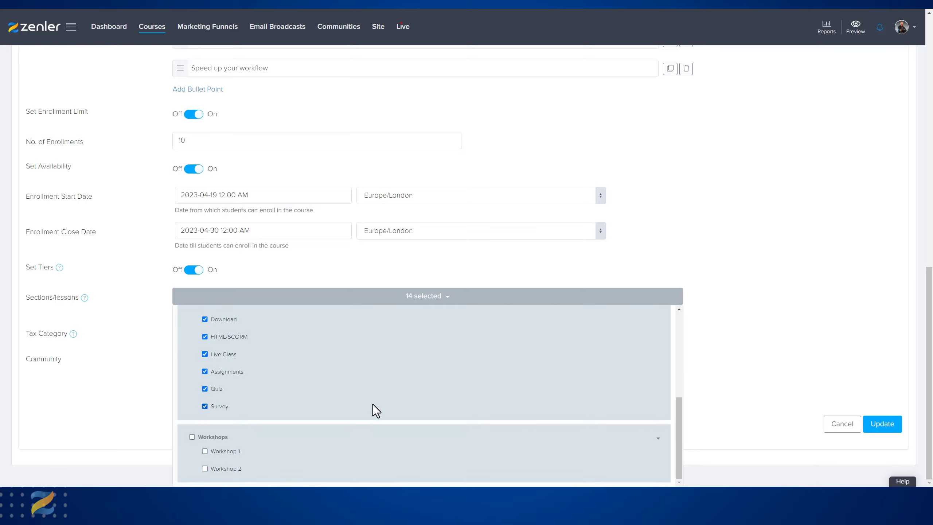
scroll(372, 404, up, 3)
scroll(373, 404, down, 3)
click(724, 332)
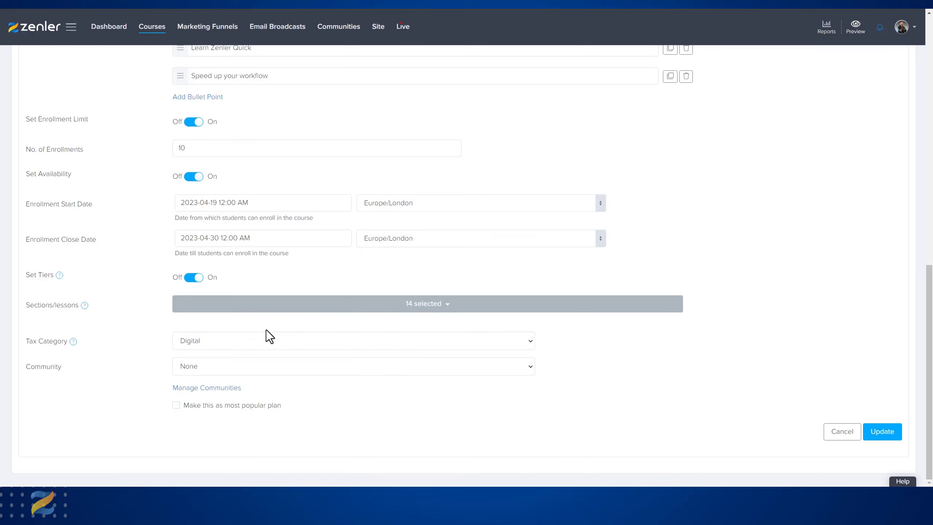
click(192, 278)
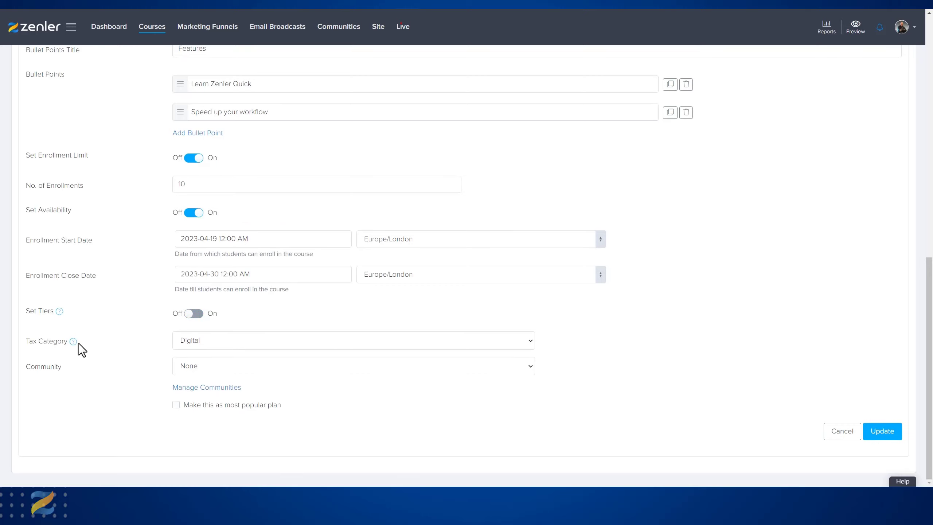
Examine the options available for the plan's tax category and community without changing either
mouse_move(73, 342)
click(311, 349)
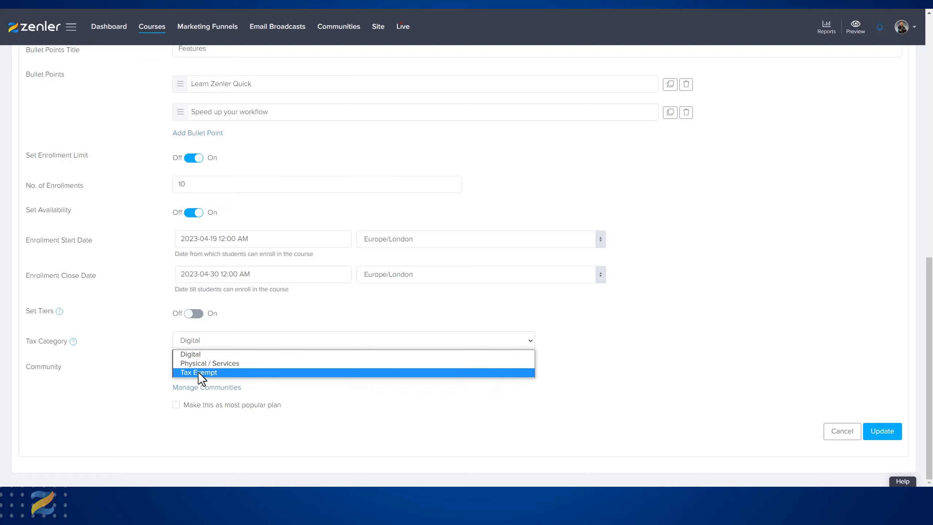
click(124, 390)
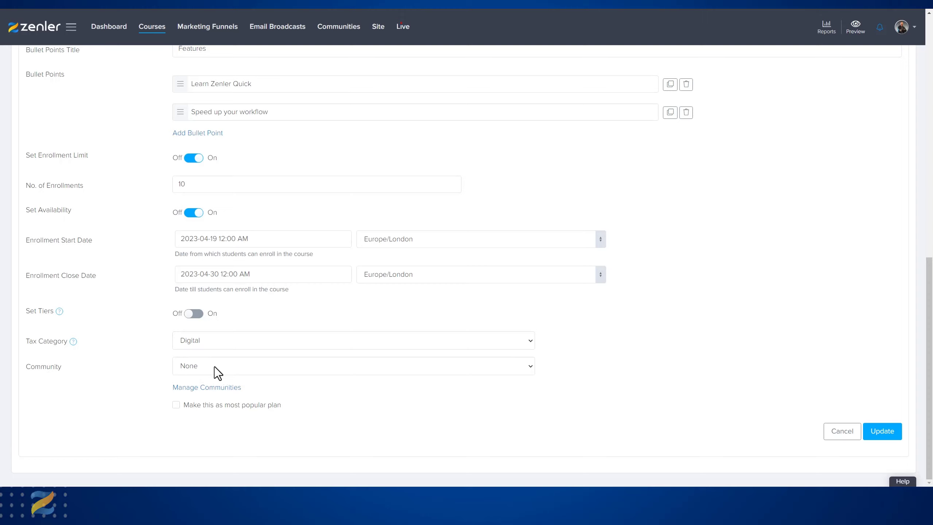
click(531, 367)
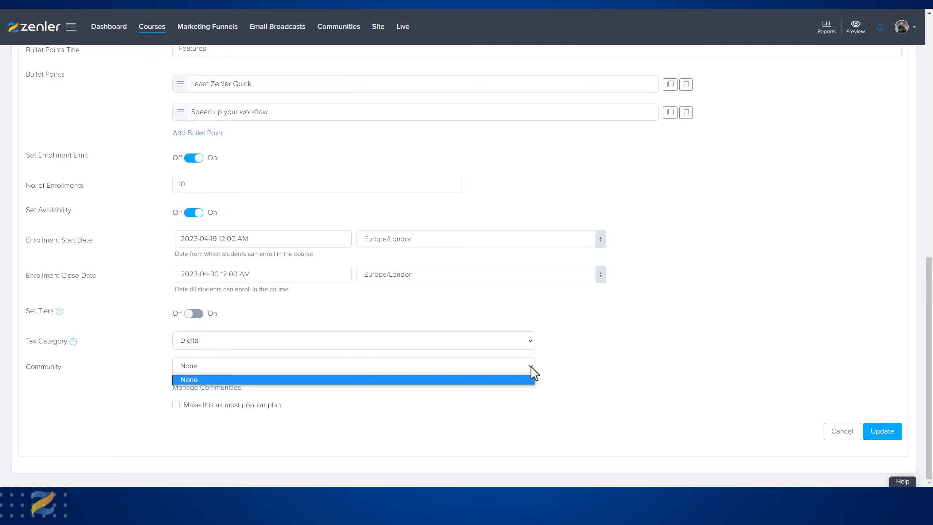
click(575, 372)
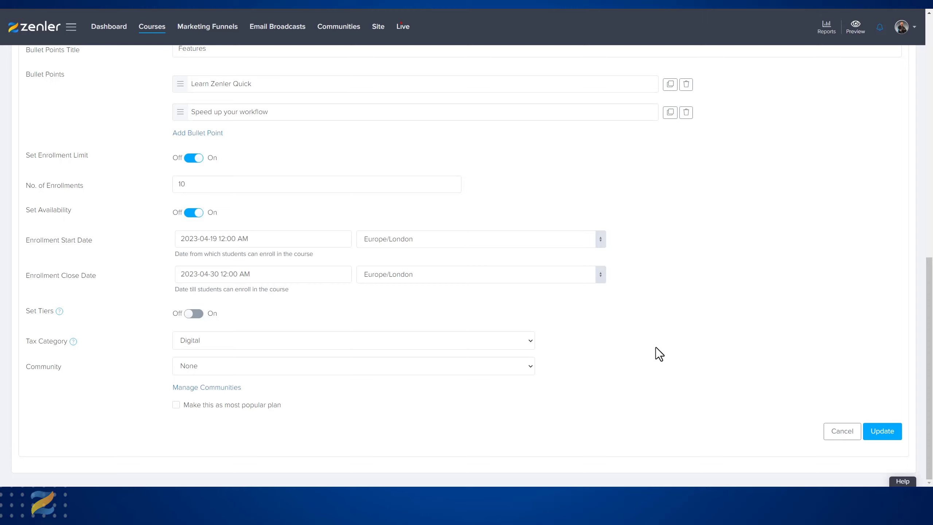
scroll(687, 342, up, 15)
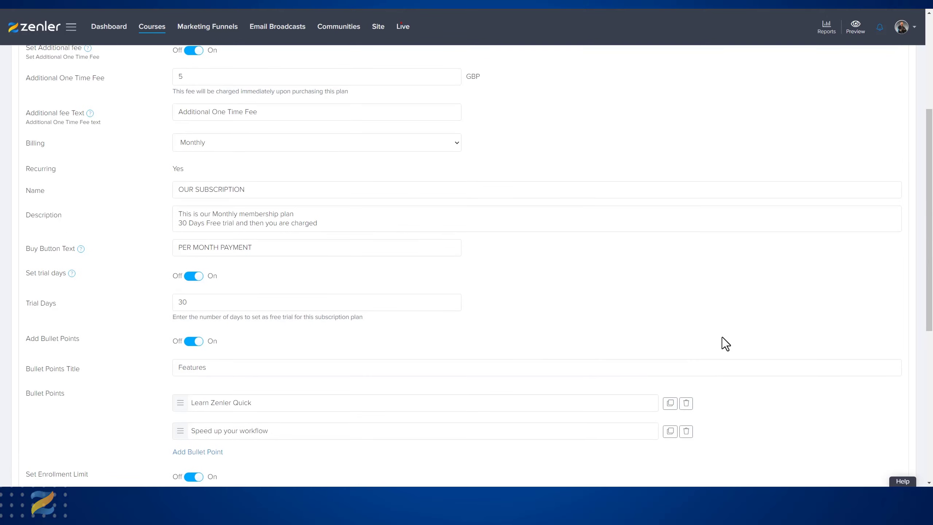
scroll(731, 338, up, 1)
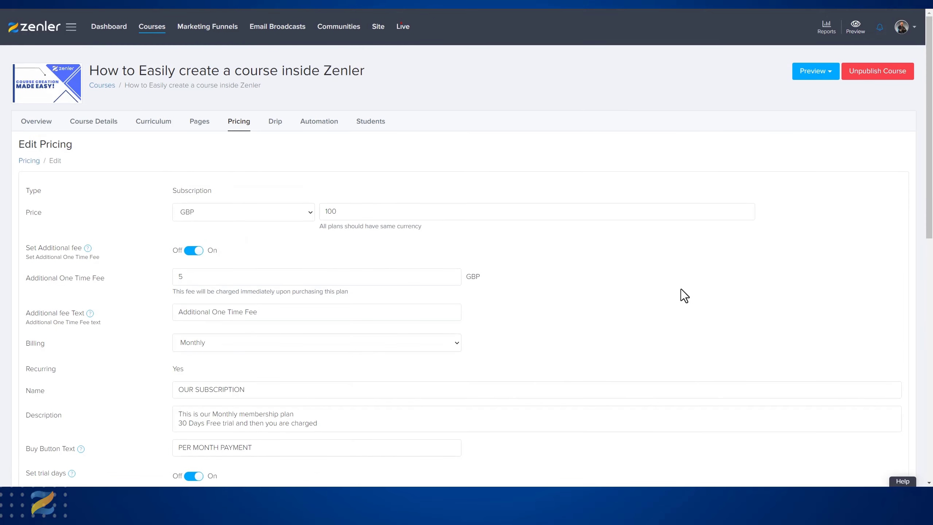
scroll(701, 289, down, 15)
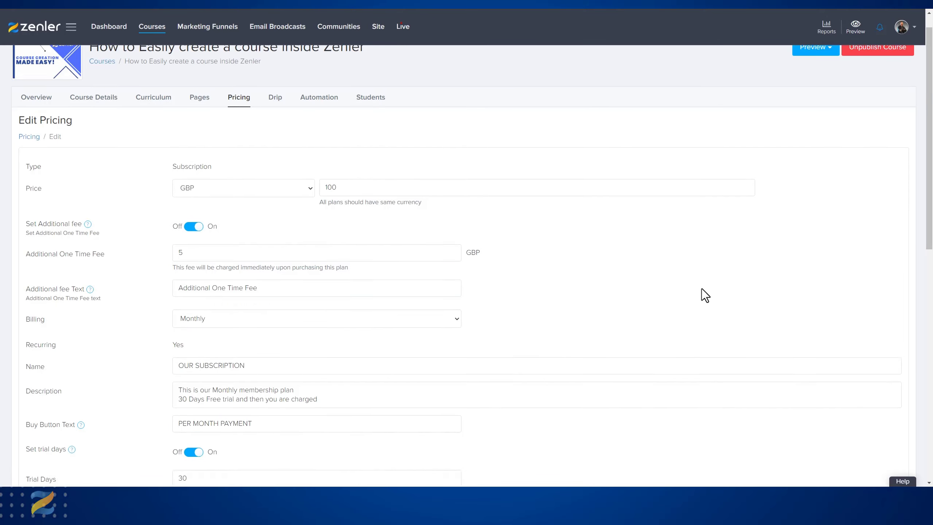
scroll(701, 289, up, 8)
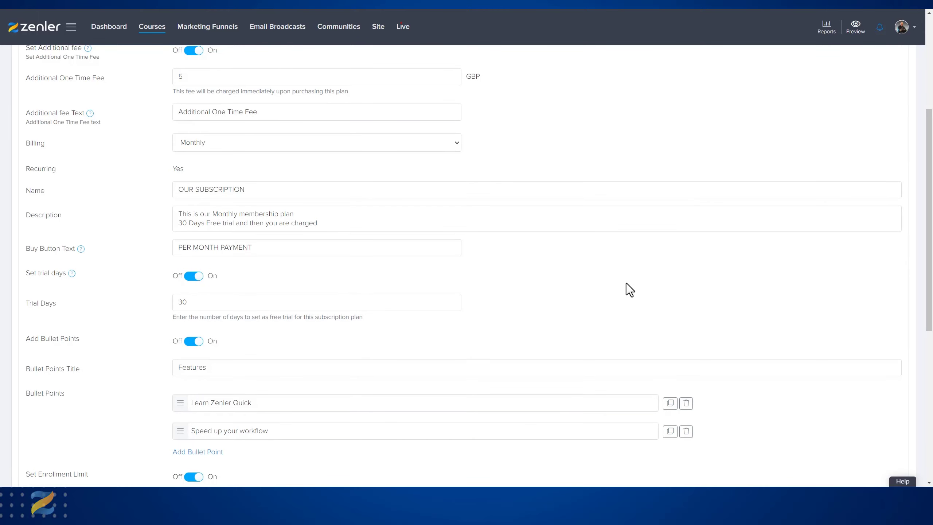
scroll(674, 294, up, 5)
scroll(673, 283, down, 13)
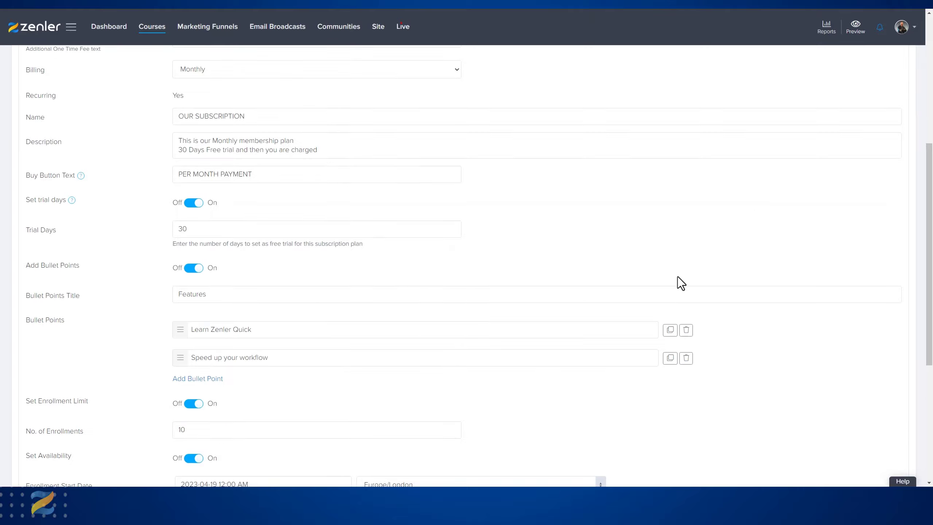